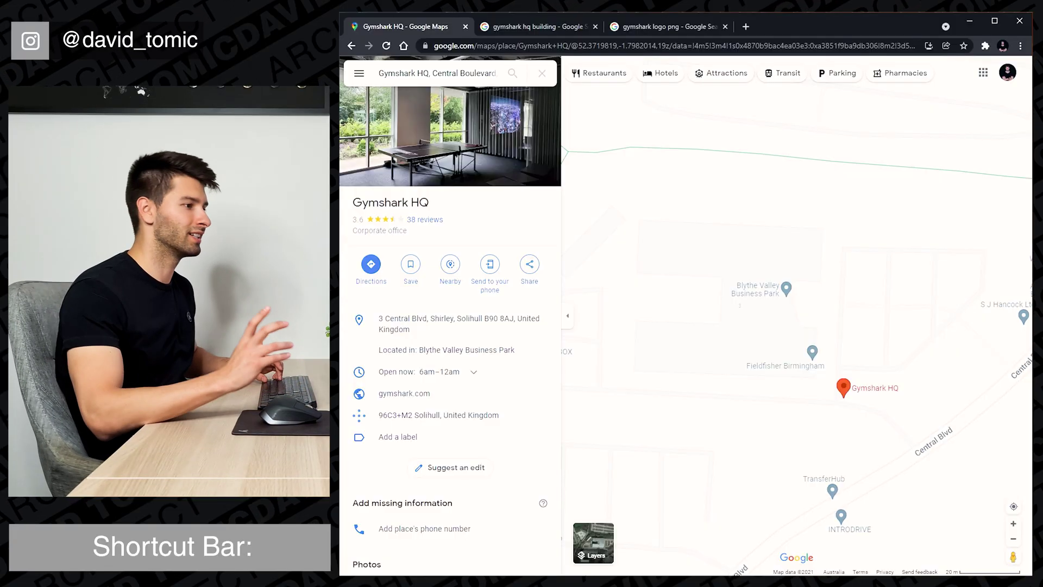
- Frame the Gymshark HQ site on the map and capture the area around it, including the 20 m scale bar
drag(677, 409, 699, 399)
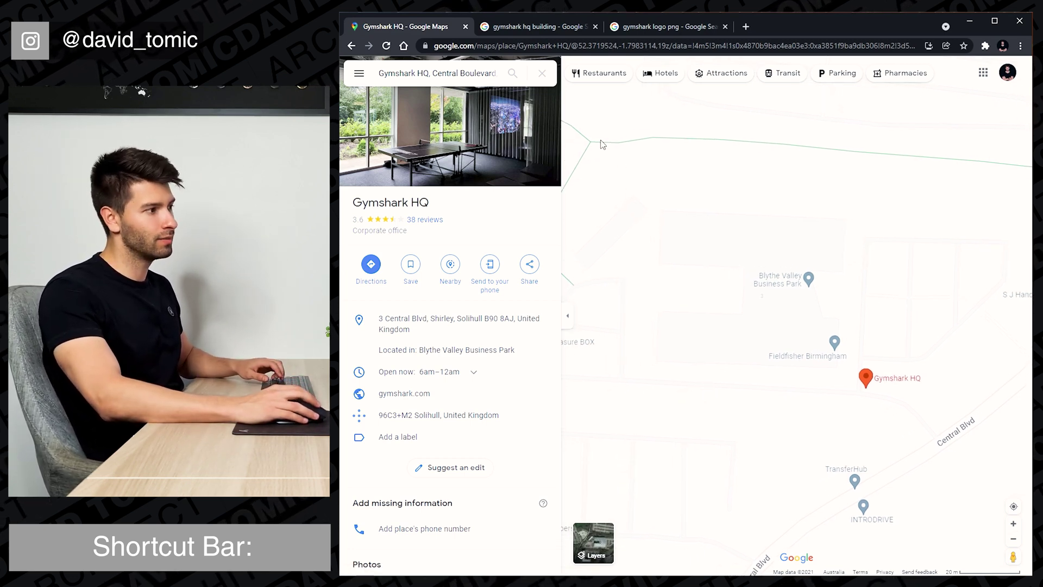
key(super+shift+s)
drag(588, 123, 1028, 576)
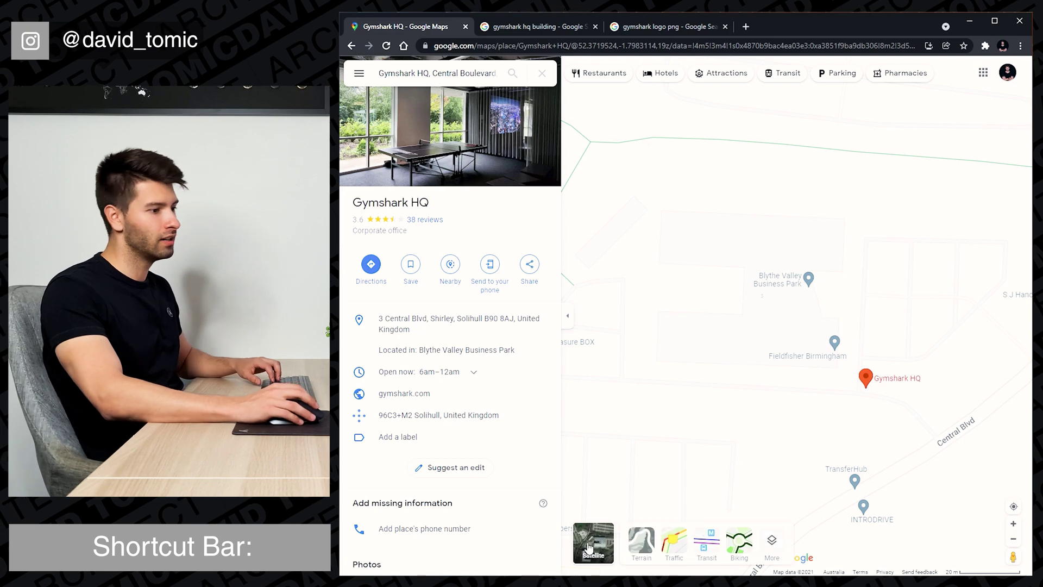
- Switch the map to satellite imagery and frame a tilted close-up 3D view of the Gymshark HQ building
click(593, 541)
ctrl+drag(829, 471, 714, 346)
scroll(715, 350, up, 4)
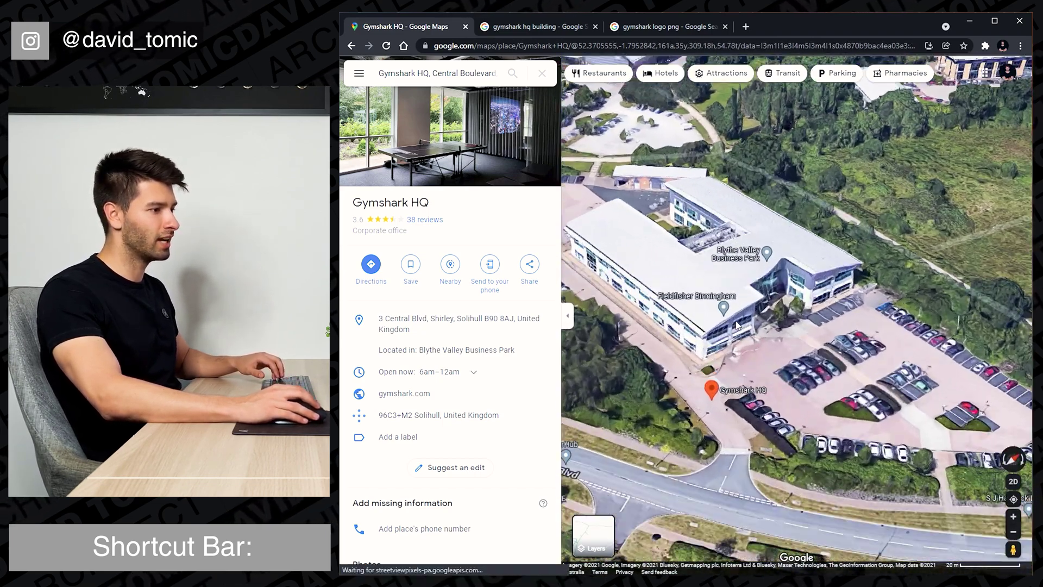
scroll(724, 328, up, 3)
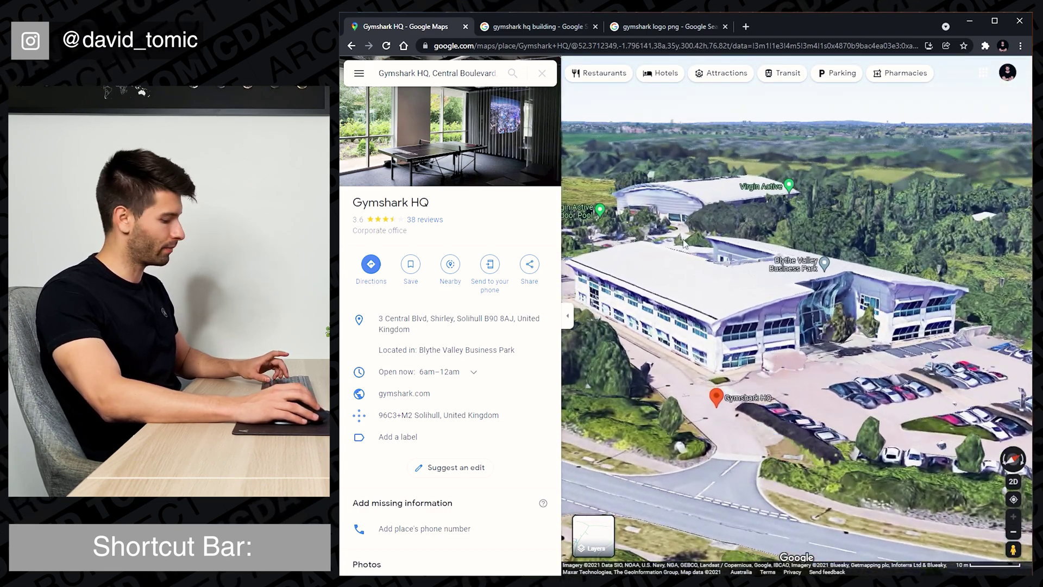
- Switch to Archicad and paste the captured map image onto the ground floor plan
key(alt+Tab)
drag(765, 25, 839, 25)
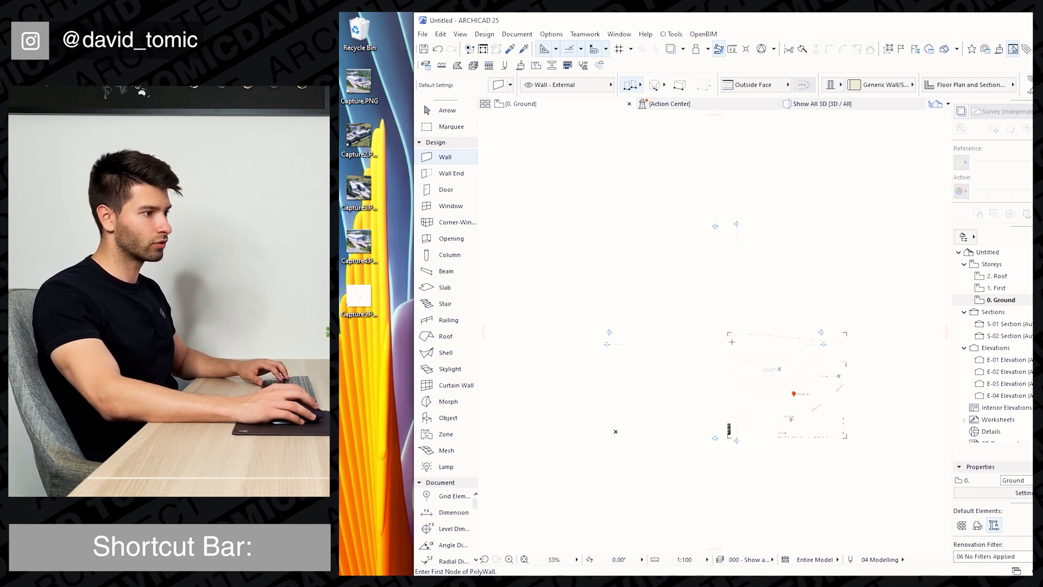
key(ctrl+v)
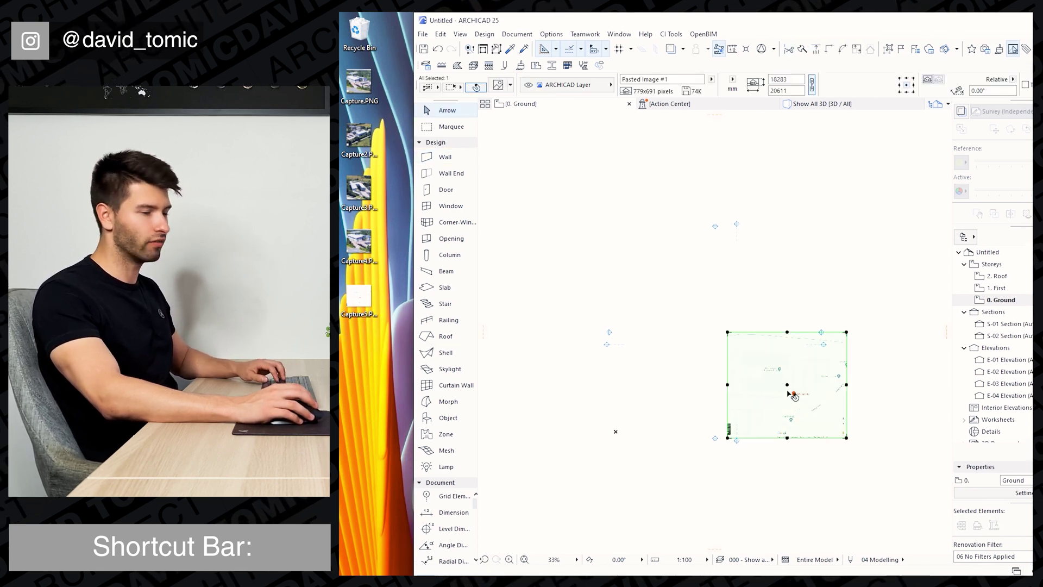
- Resize the pasted map image graphically so that its scale bar spans a true 20 m
scroll(792, 396, up, 4)
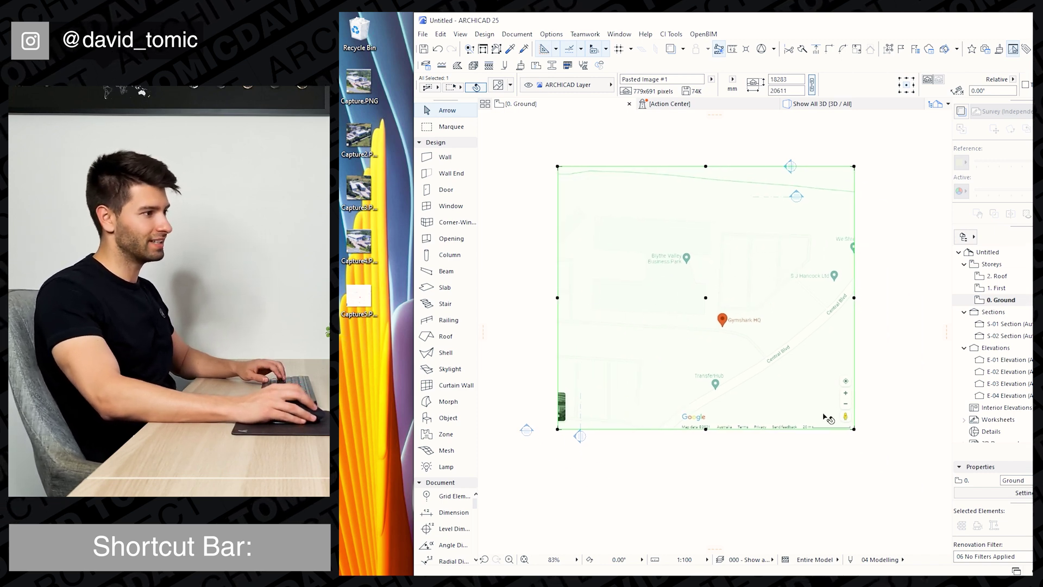
scroll(827, 418, up, 2)
key(ctrl+k)
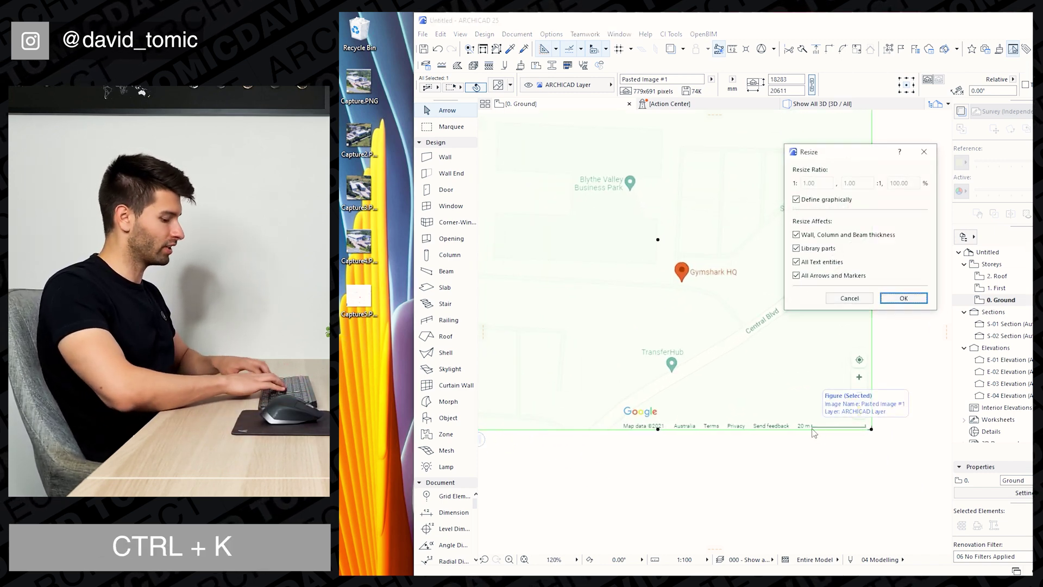
click(904, 298)
scroll(815, 416, up, 3)
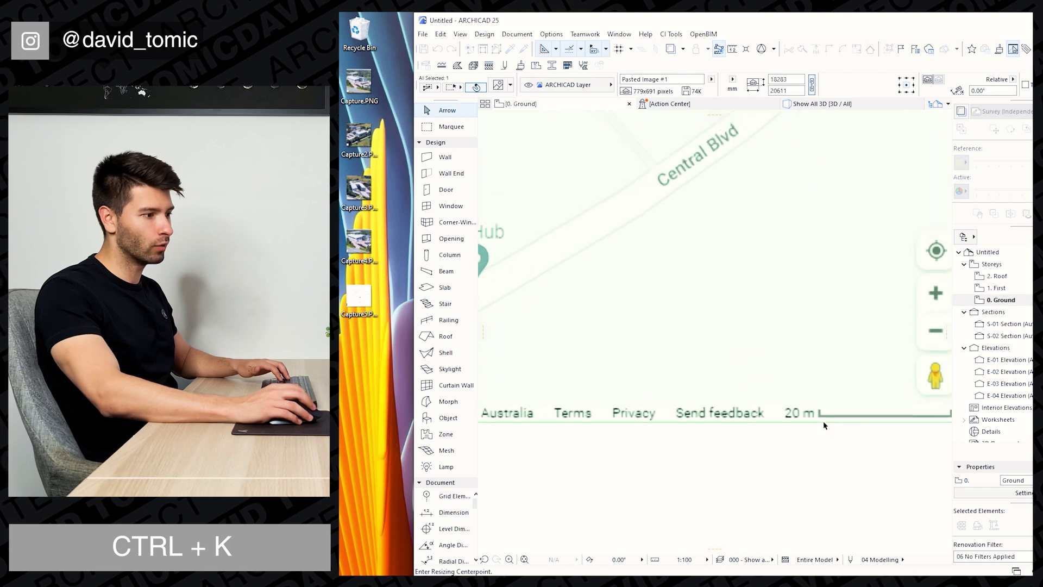
middle_drag(826, 412, 699, 410)
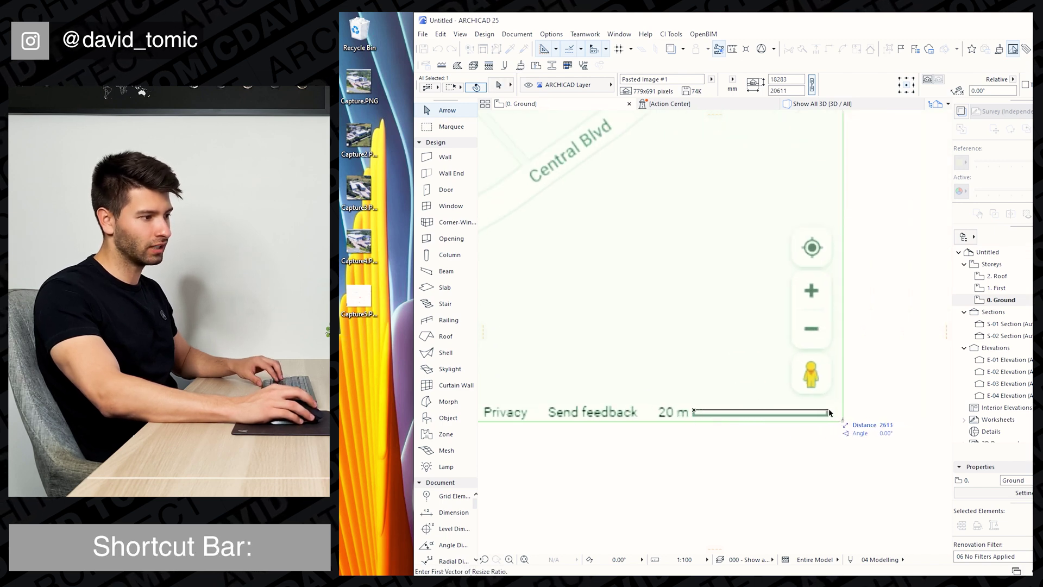
click(829, 410)
text(2000)
key(Return)
- Move the resized map image away from the elevation markers into clear space on the plan and deselect it
scroll(792, 340, down, 5)
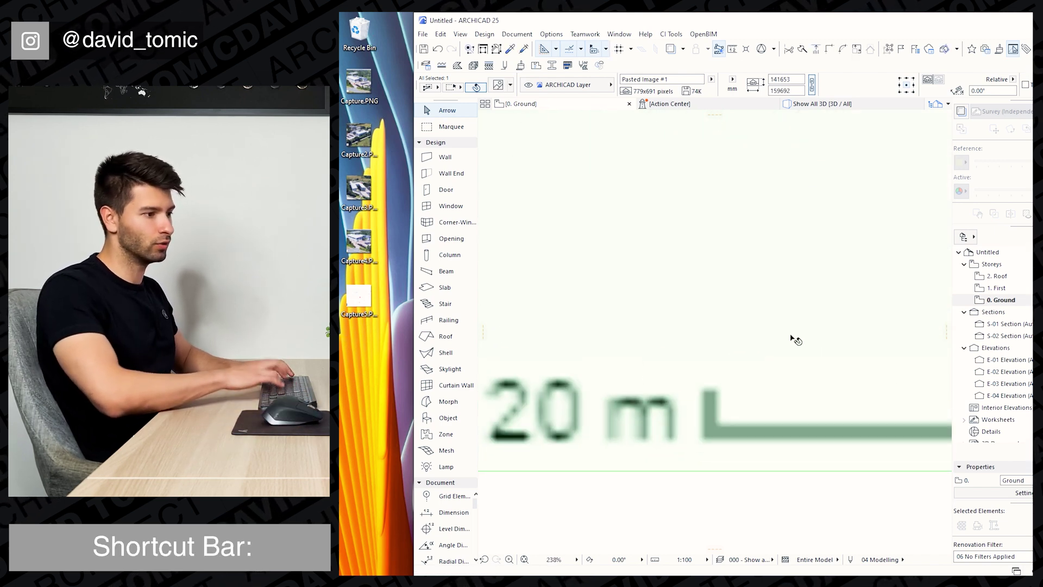
scroll(728, 354, up, 2)
scroll(730, 356, down, 4)
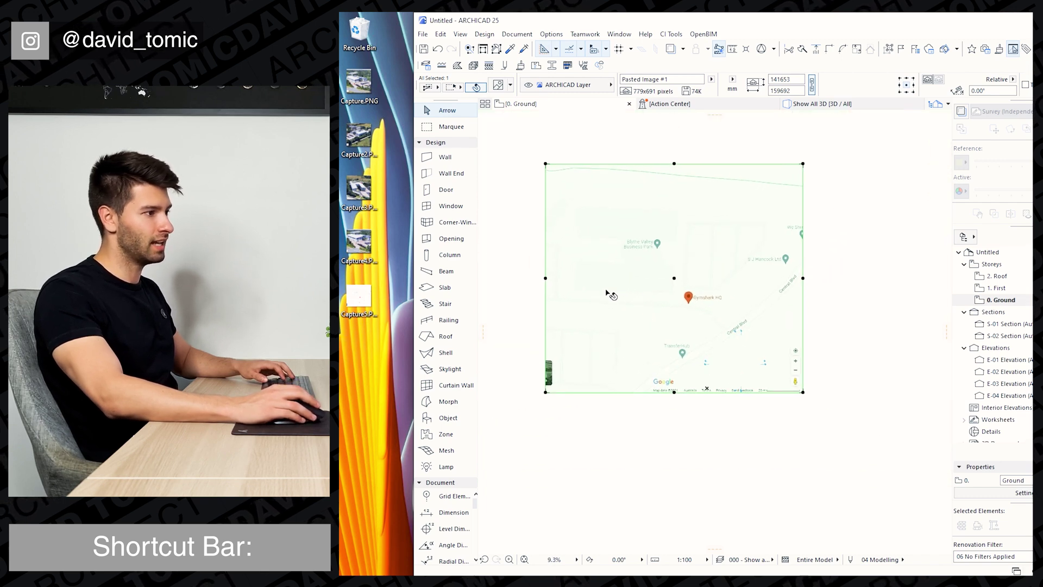
key(ctrl+d)
click(577, 288)
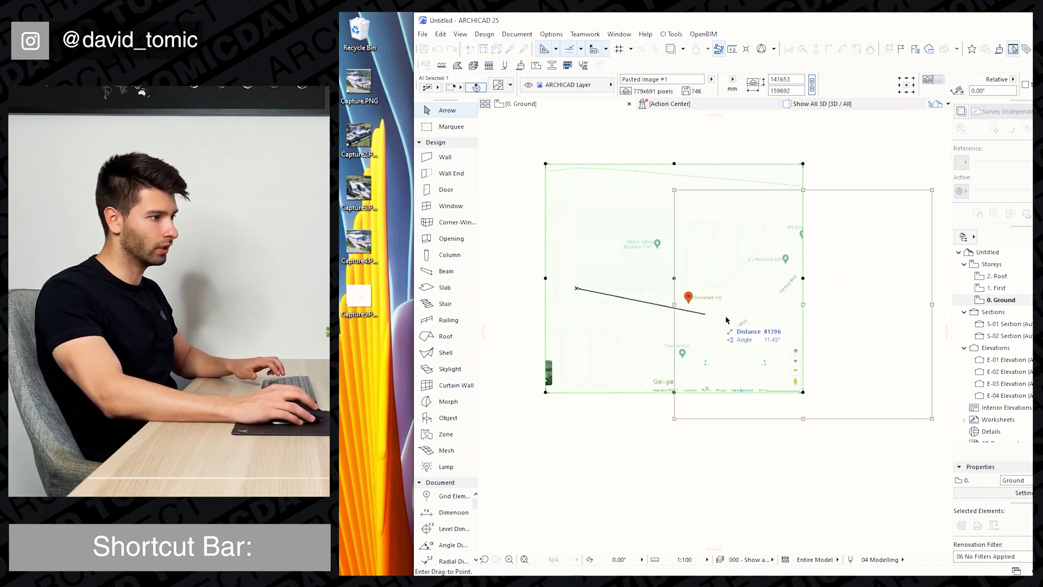
click(793, 305)
middle_drag(796, 306, 568, 266)
click(549, 260)
click(695, 292)
key(Escape)
- Trace the building footprint on the map with a closed chain of external walls, including the two recesses and the slanted segment
scroll(774, 253, up, 1)
scroll(778, 259, up, 1)
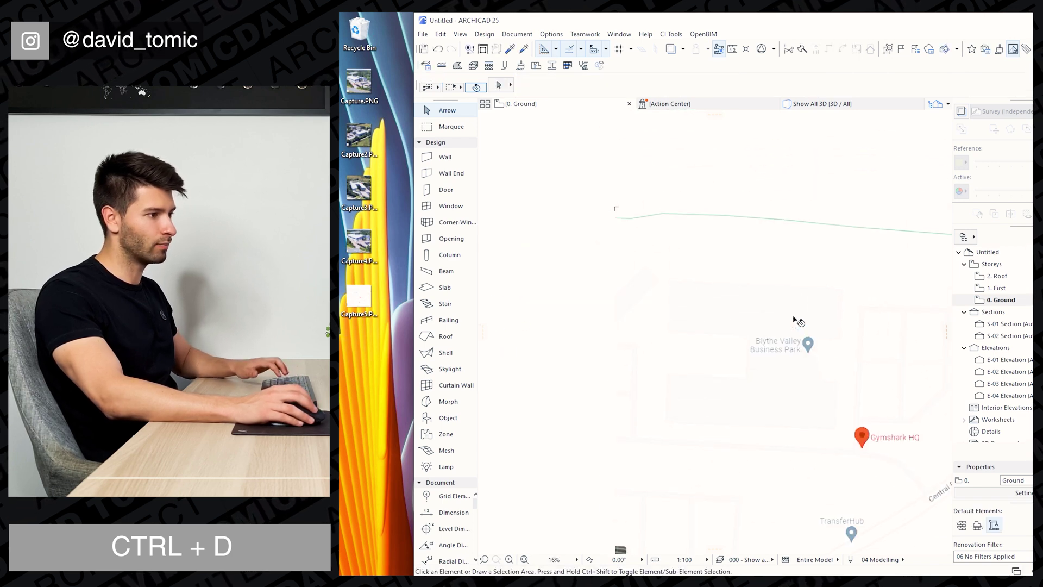
scroll(787, 435, up, 2)
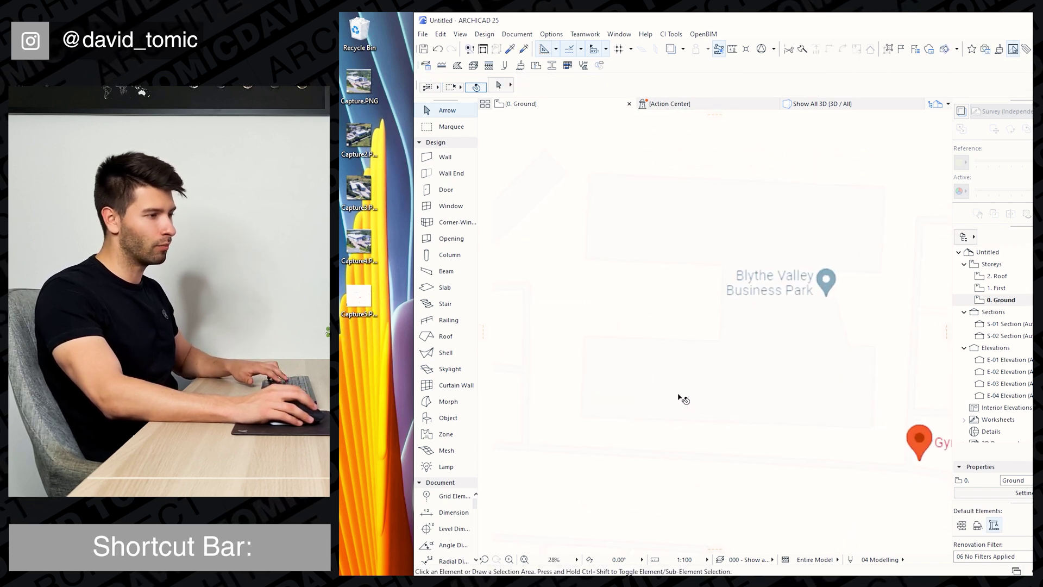
double_click(672, 25)
key(w)
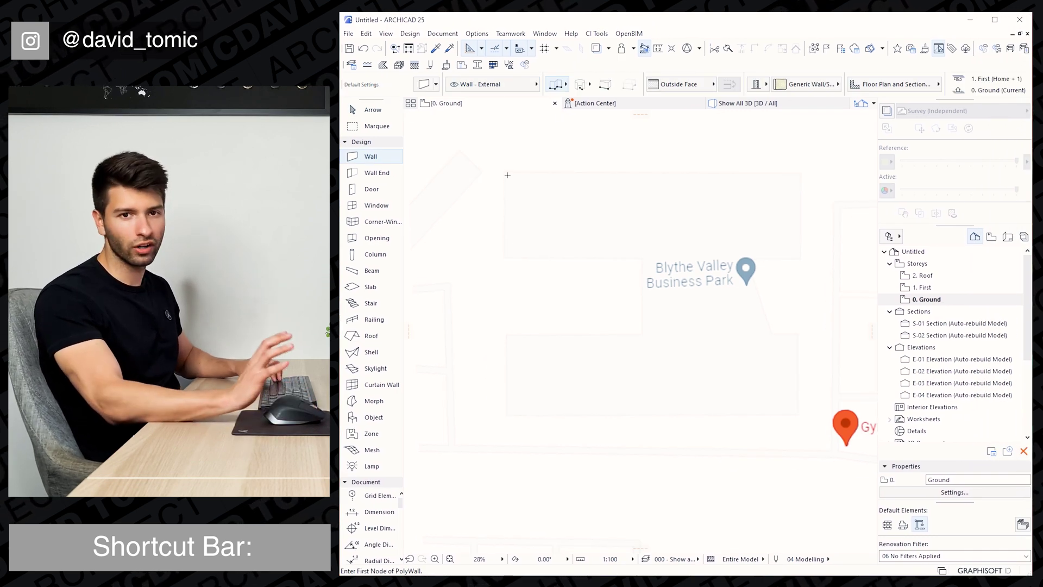
click(505, 172)
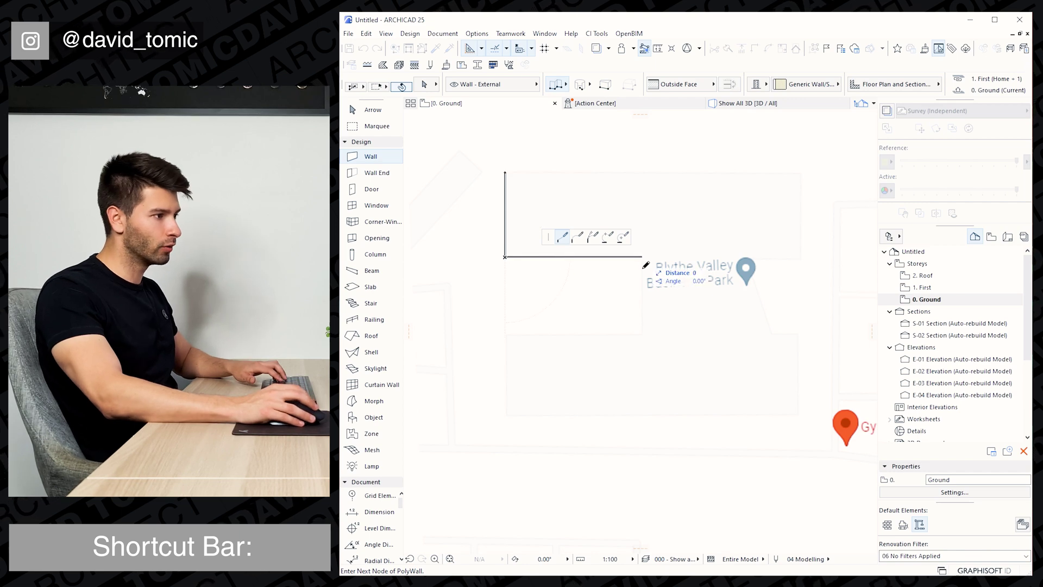
click(641, 256)
double_click(641, 337)
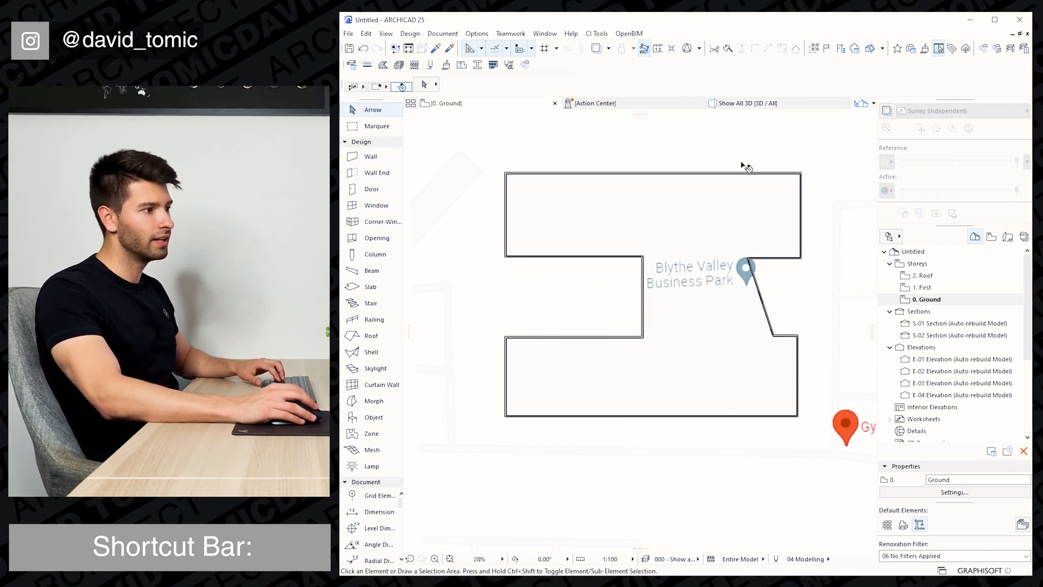
- Delete the map image beneath the traced walls and inspect the wall model in 3D
click(744, 162)
key(Delete)
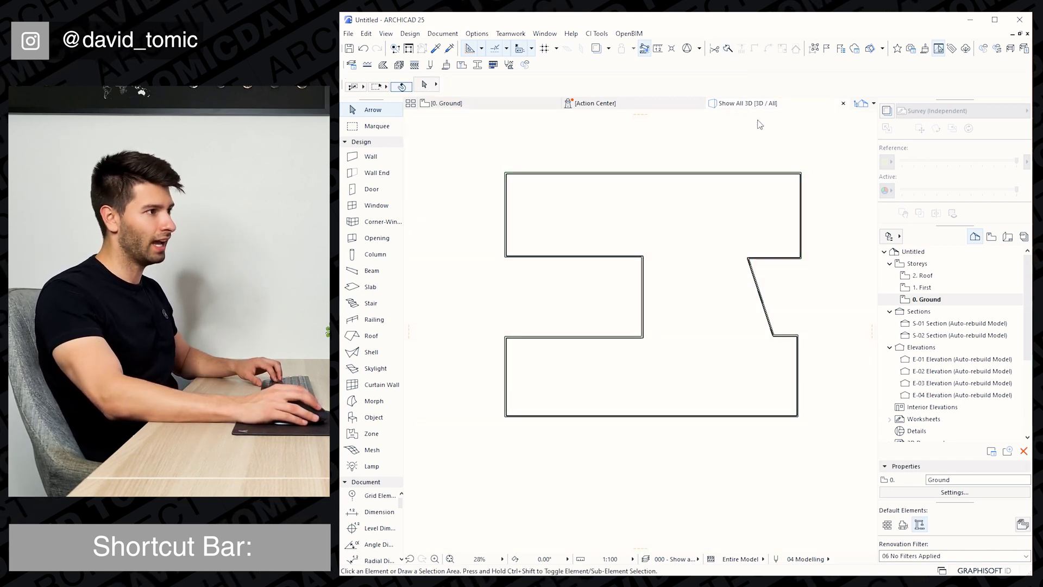
key(F3)
middle_drag(822, 338, 571, 363)
shift+middle_drag(757, 344, 571, 358)
shift+middle_drag(571, 357, 630, 344)
drag(630, 345, 654, 340)
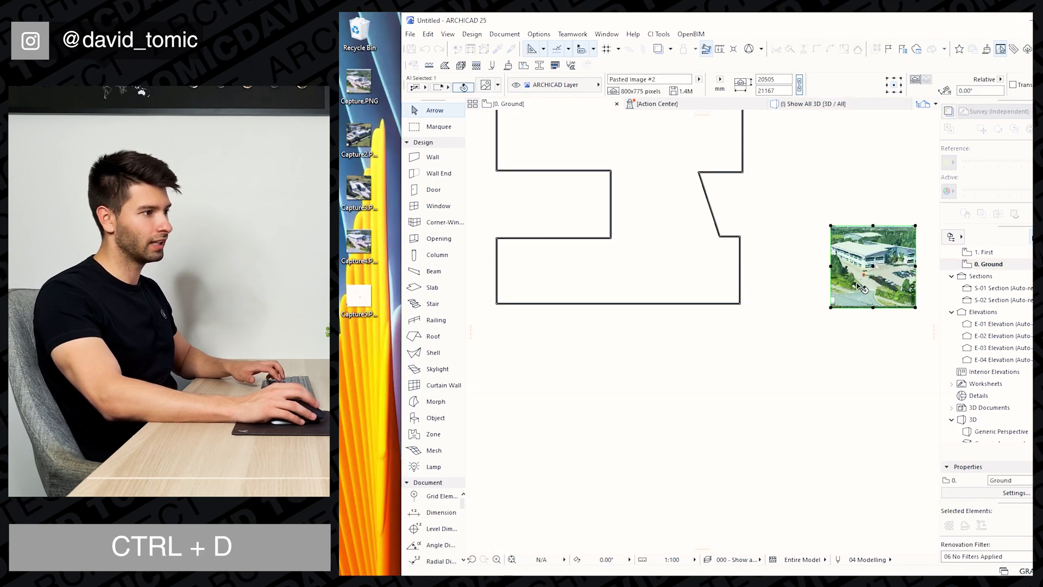
- Resize the pasted aerial building image graphically so that its scale bar spans a true 10 m
drag(880, 304, 704, 265)
scroll(704, 264, up, 10)
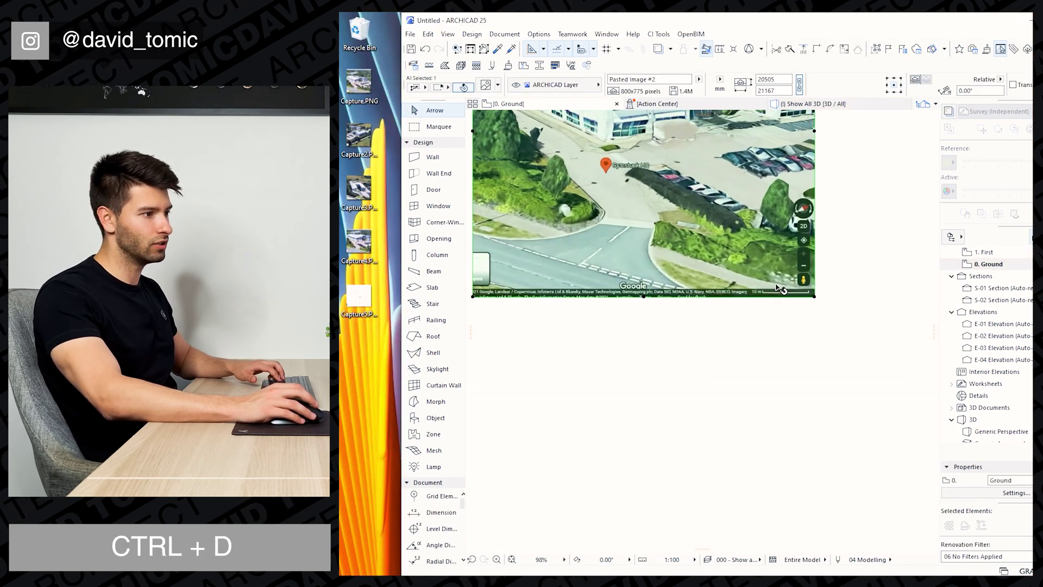
key(ctrl+k)
key(Return)
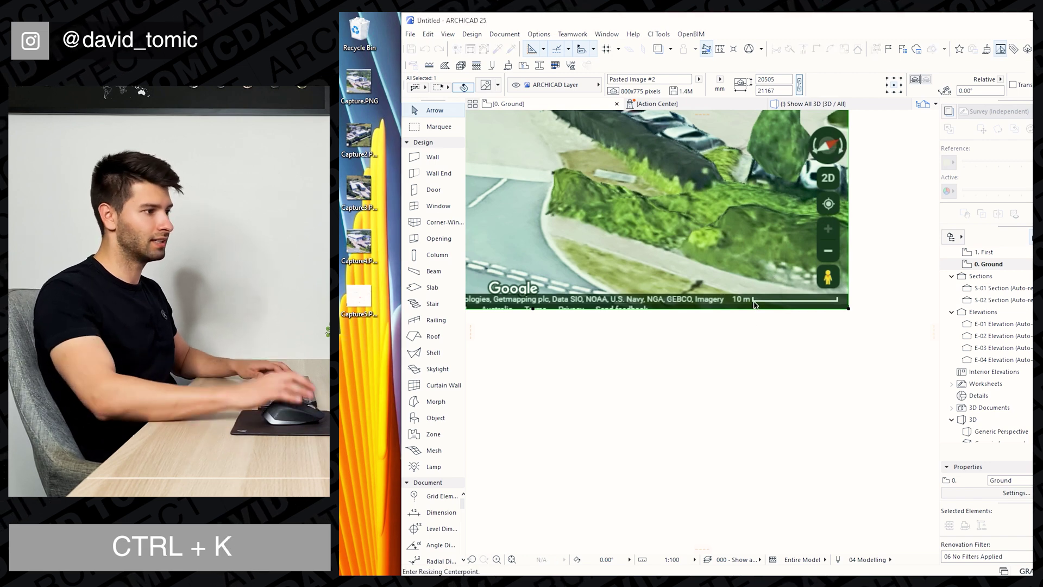
click(838, 299)
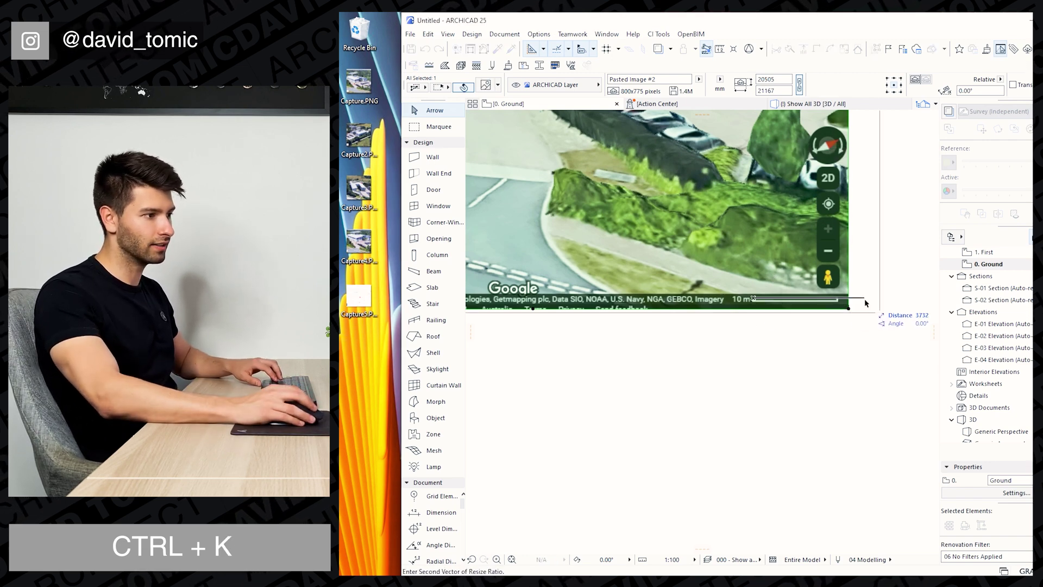
key(Return)
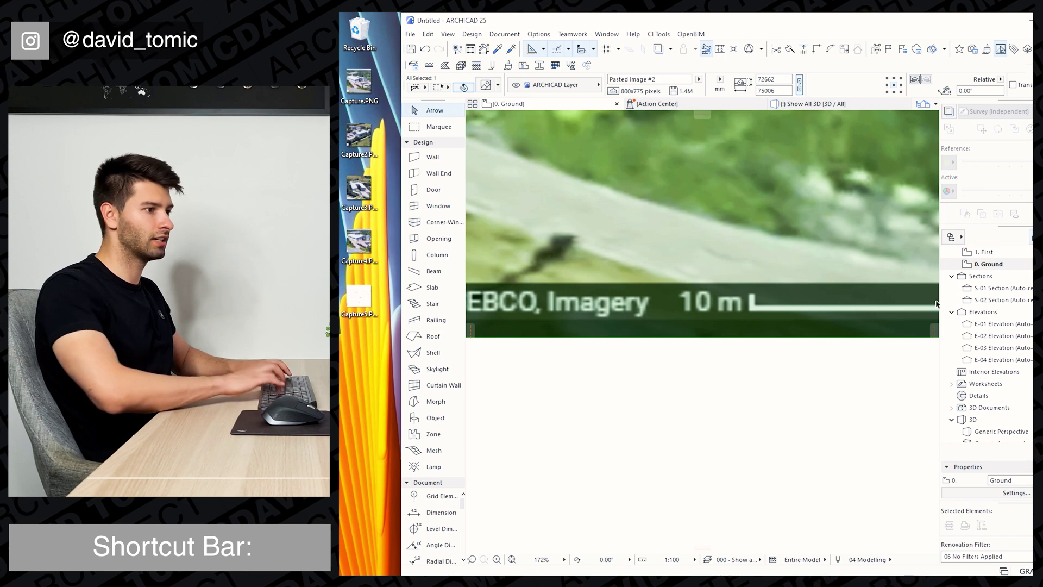
- Move the resized aerial image clear of the traced walls on the ground floor plan
scroll(838, 299, down, 8)
middle_drag(781, 241, 631, 240)
key(ctrl+d)
click(628, 221)
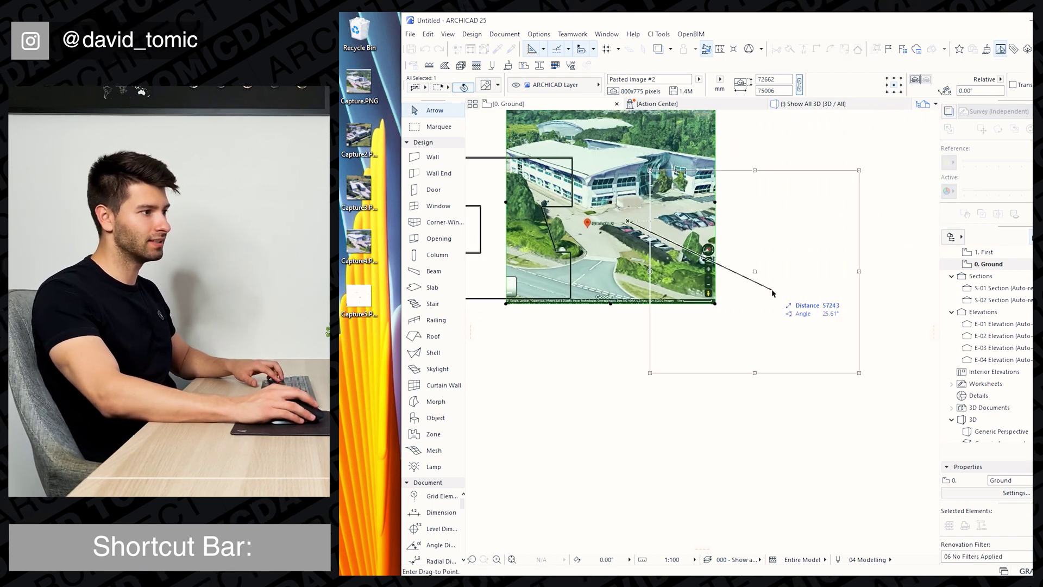
- Measure the building's facade height on the aerial image at the front corner and beside the glazed entrance
key(m)
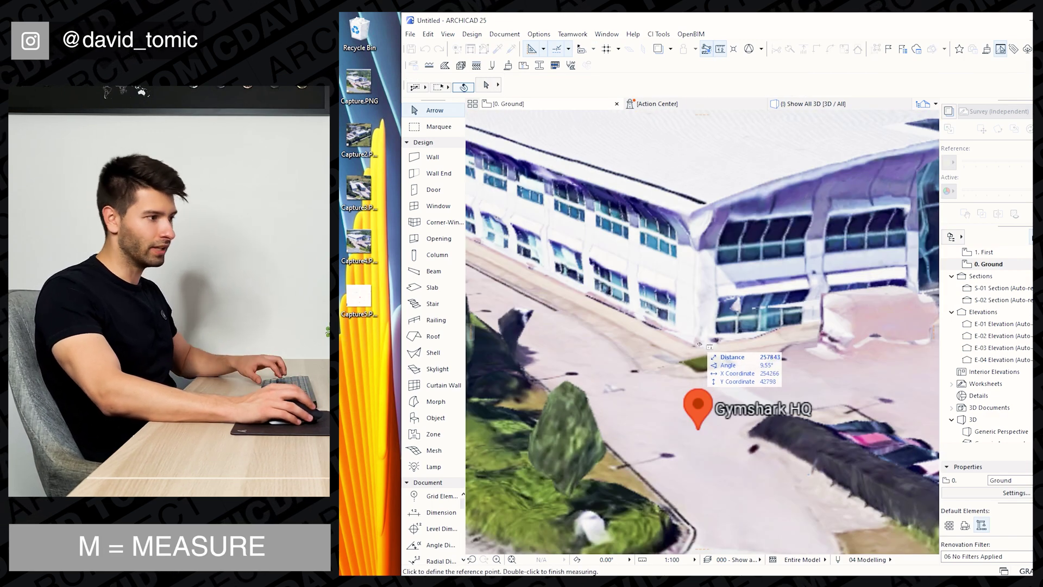
click(696, 342)
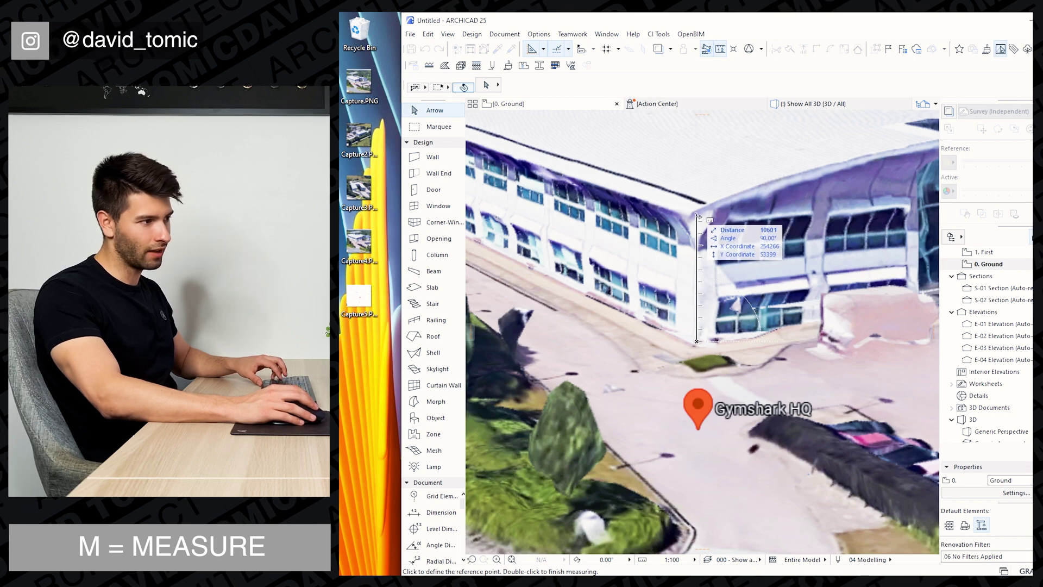
key(Escape)
middle_drag(797, 247, 512, 280)
key(m)
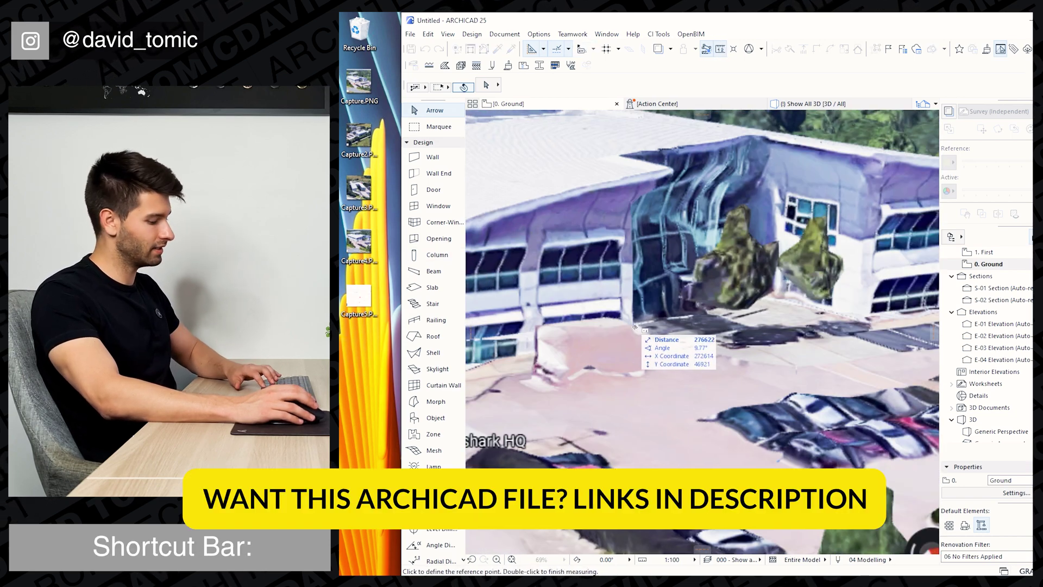
click(632, 332)
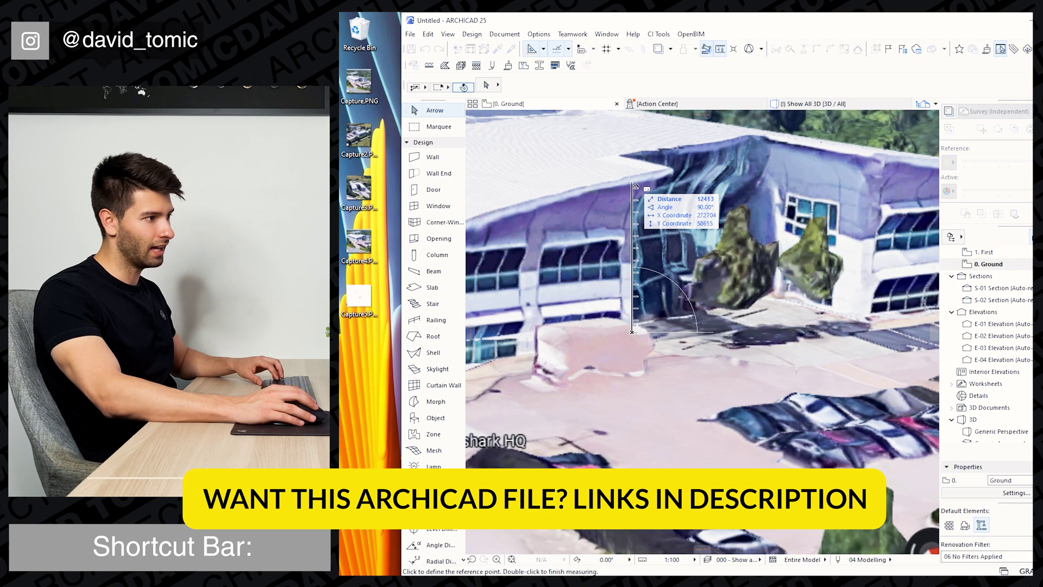
key(Escape)
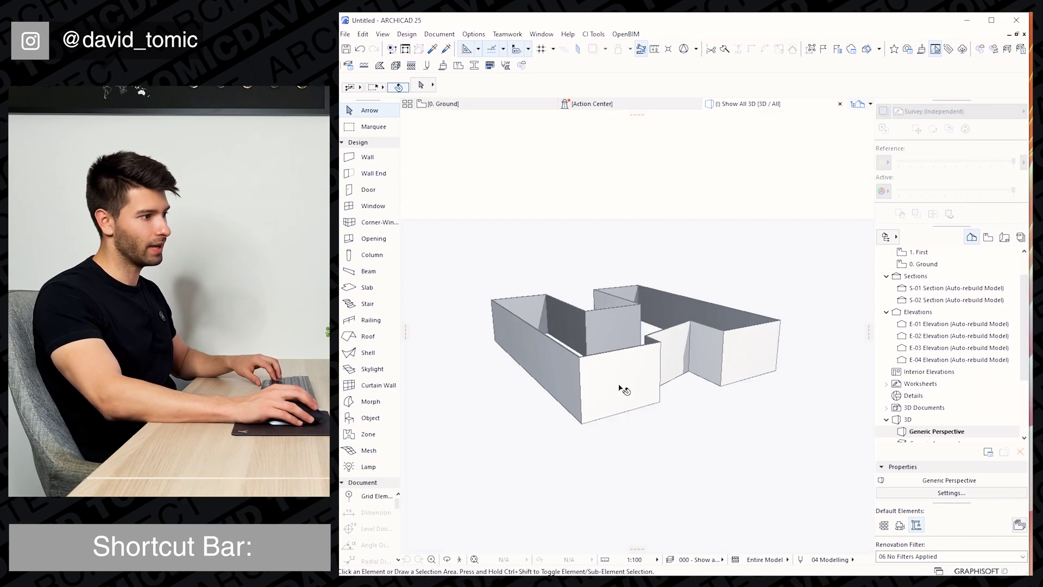
- Draw an extruded shell on the first storey that spans the full width and depth of the building outline
drag(620, 389, 546, 368)
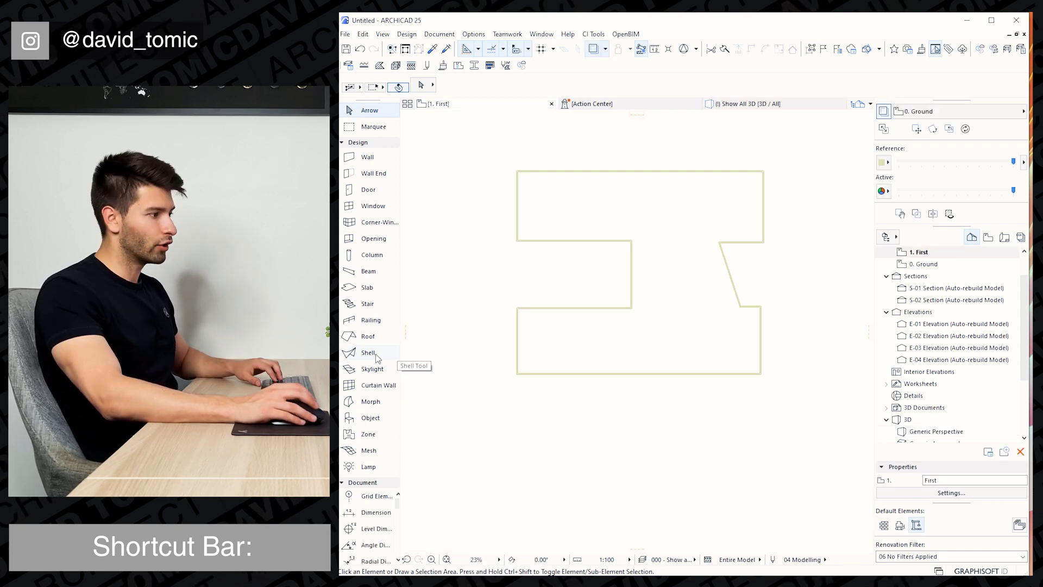
click(368, 353)
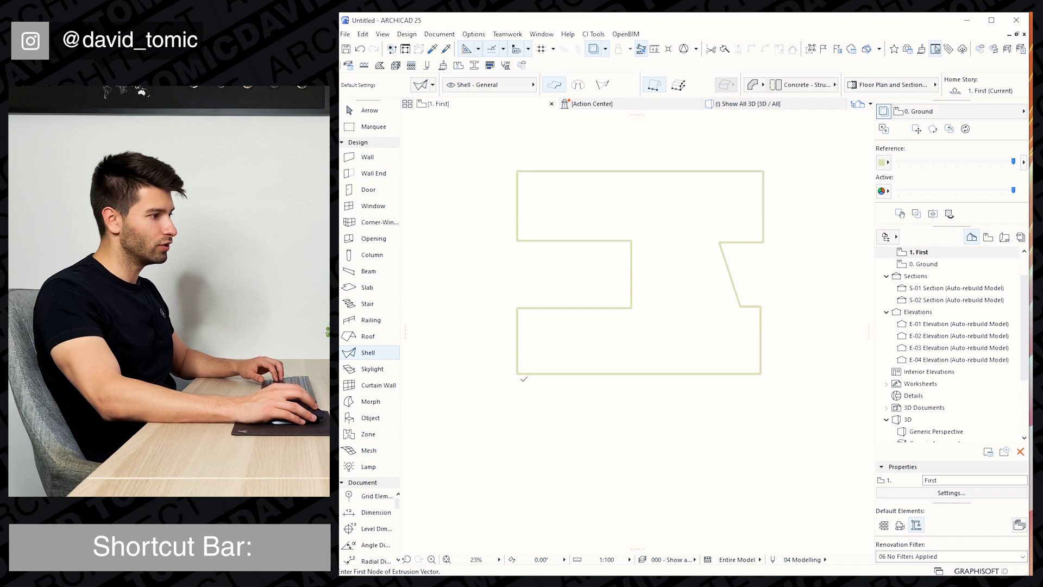
click(762, 376)
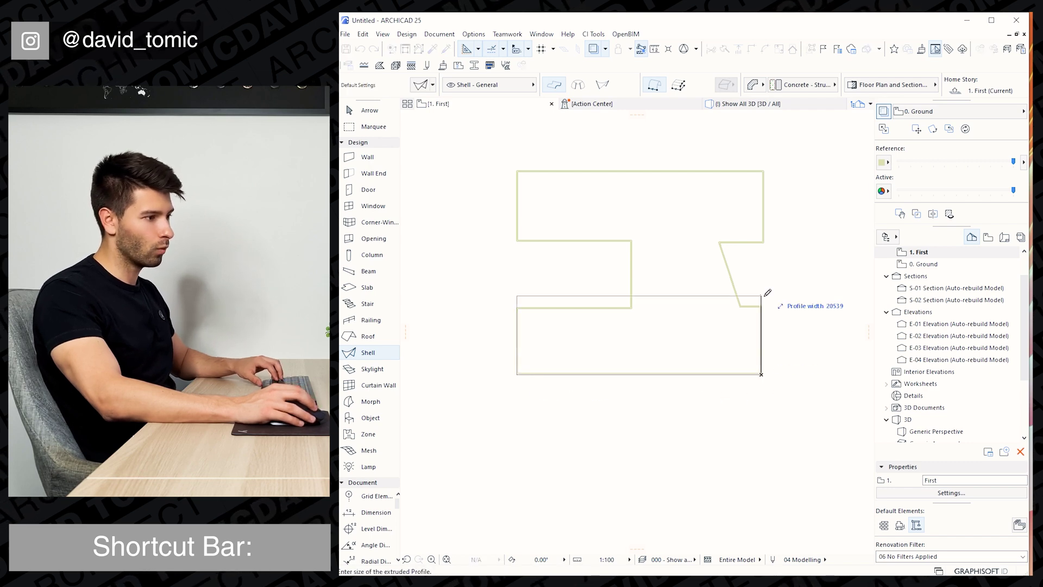
click(763, 171)
key(Escape)
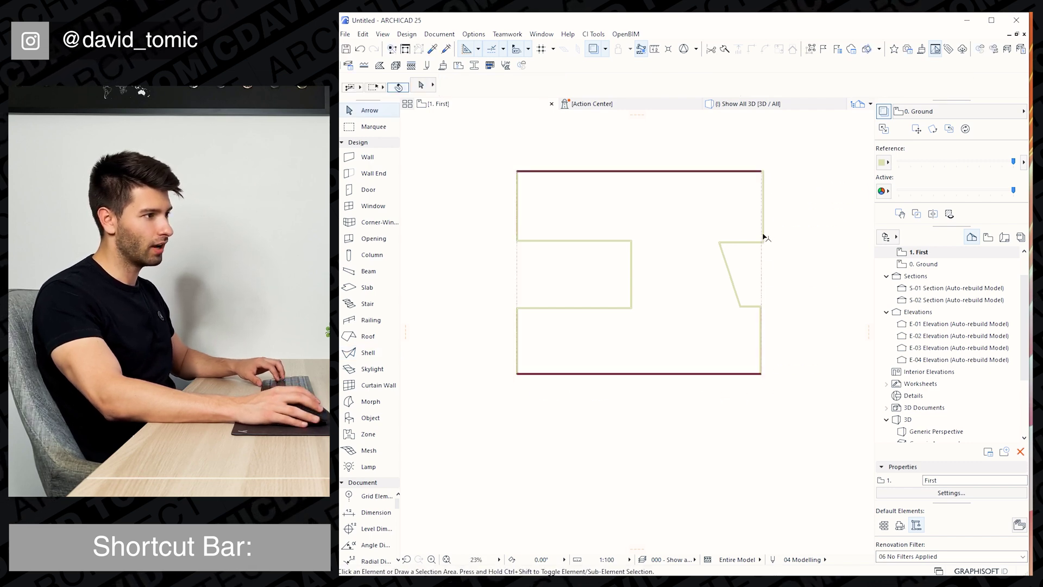
- Select the shell and switch to the browser's Gymshark HQ building image results to examine the building's shape
click(761, 253)
scroll(761, 255, up, 1)
scroll(761, 252, up, 4)
key(alt+Tab)
click(530, 29)
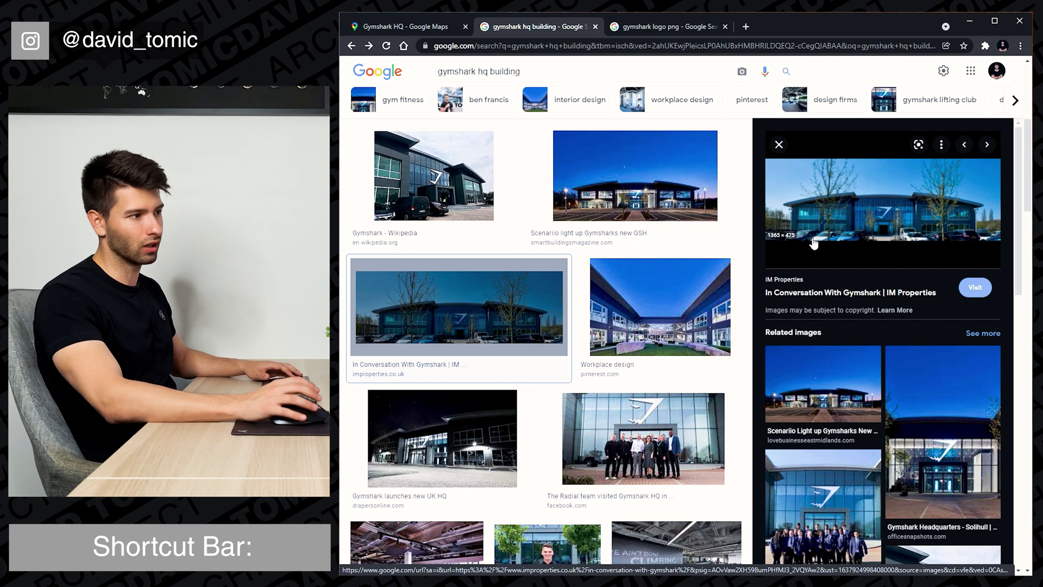
- Return to the Archicad 3D model, select all the walls and override their linked surfaces with Paint - Ivory Black
click(379, 220)
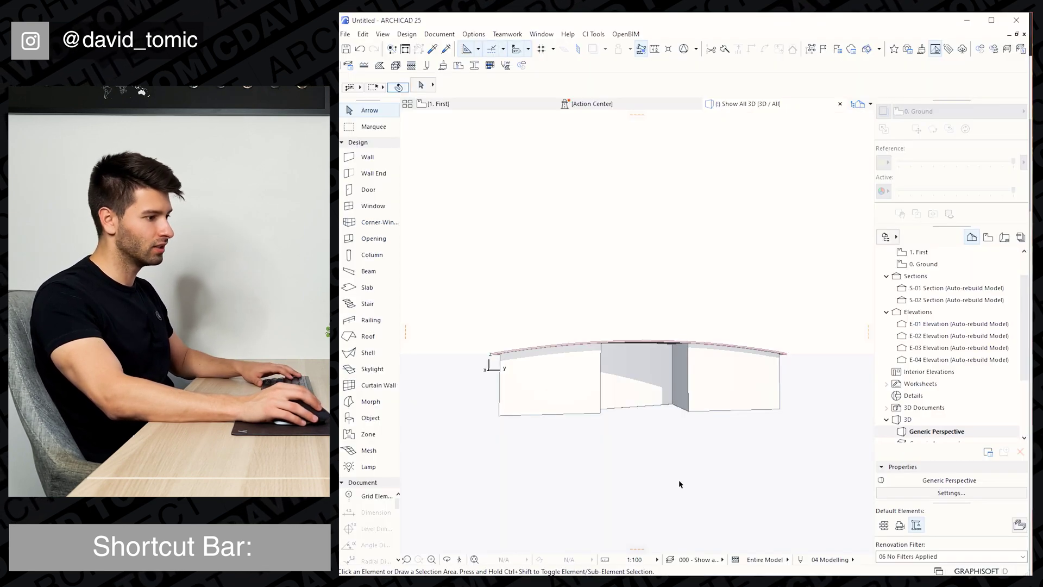
key(ctrl+a)
key(ctrl+t)
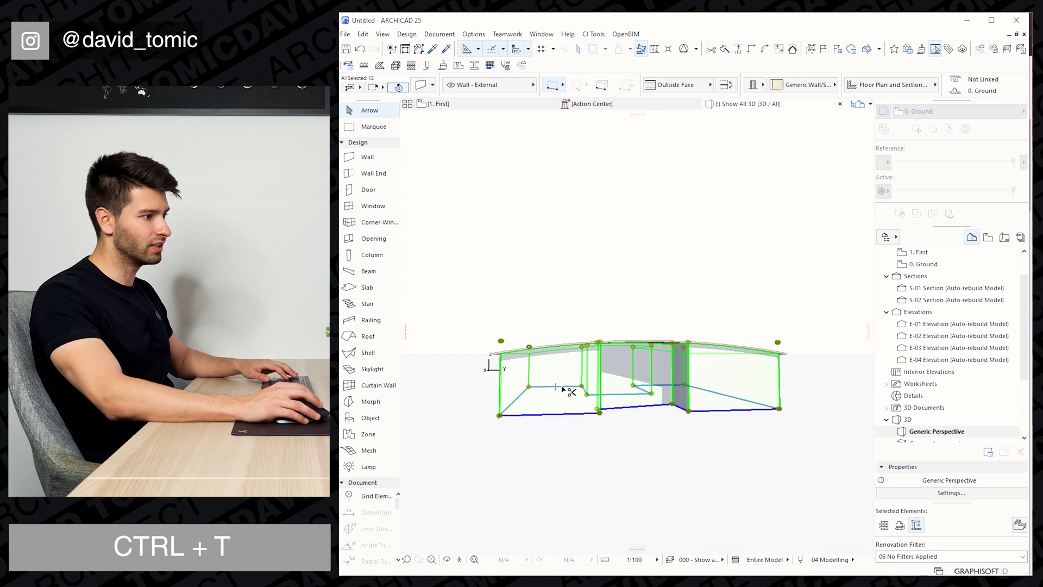
click(573, 382)
click(575, 397)
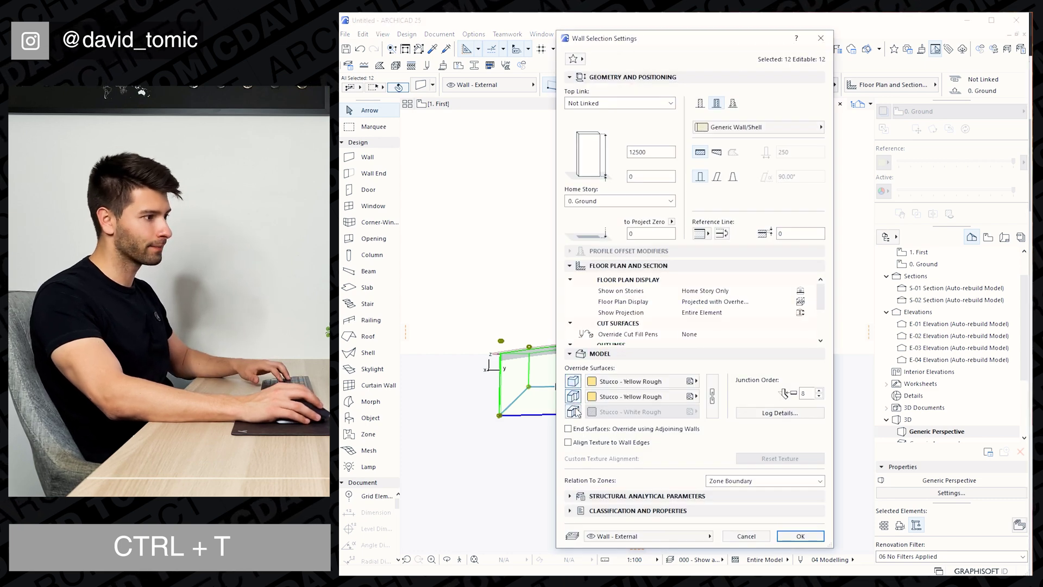
click(712, 397)
click(675, 386)
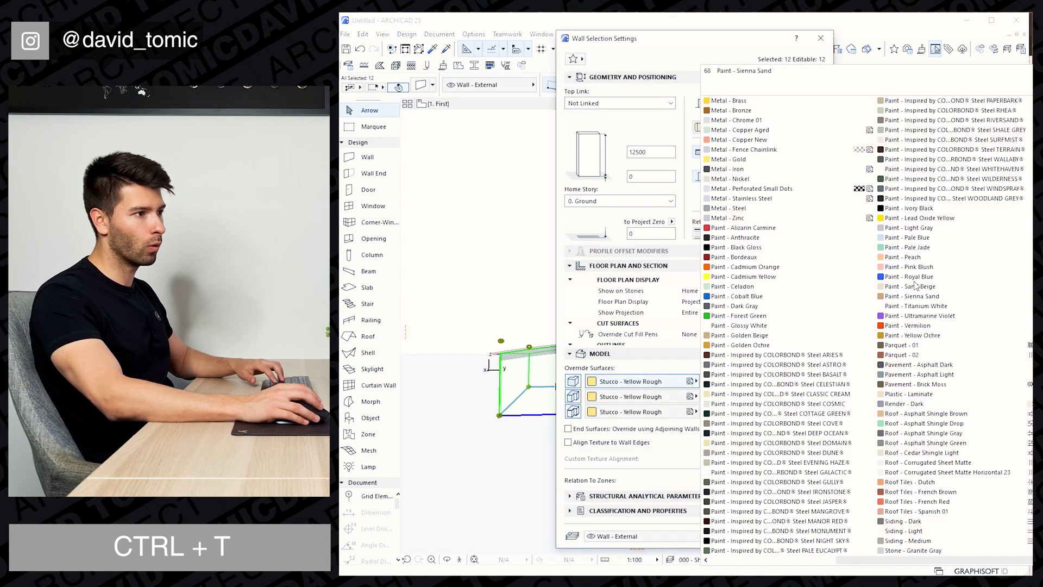
click(966, 210)
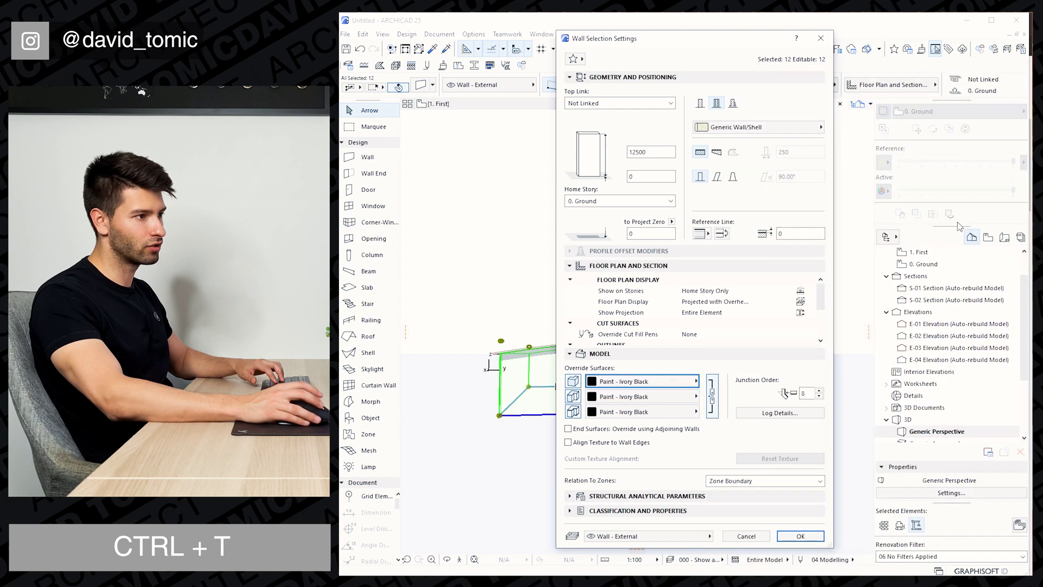
click(801, 536)
key(Escape)
- Override the shell roof's surfaces with the same black finish as the walls
scroll(652, 405, up, 2)
shift+middle_drag(652, 406, 664, 362)
click(669, 337)
key(ctrl+t)
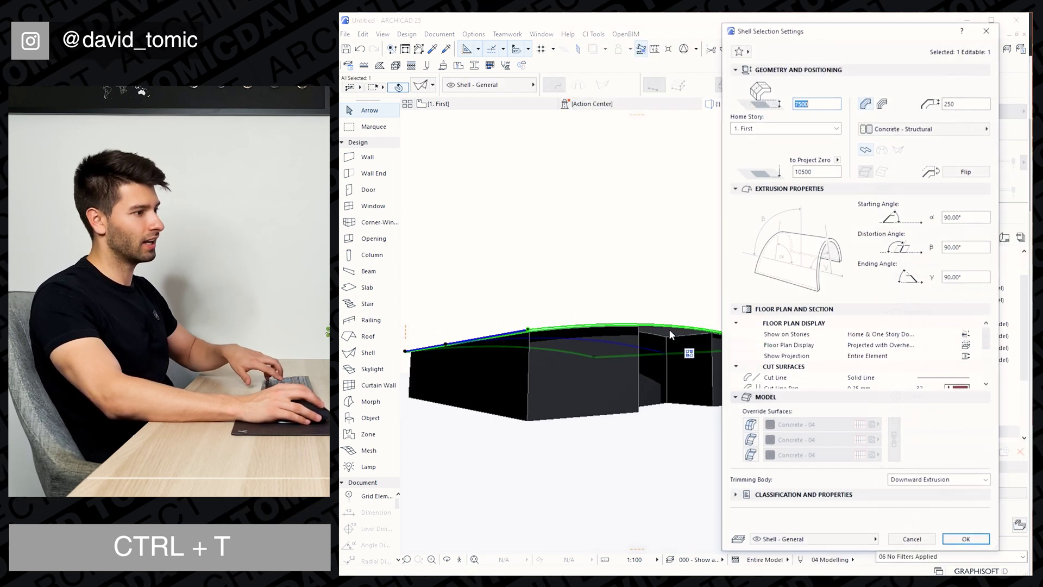
click(861, 432)
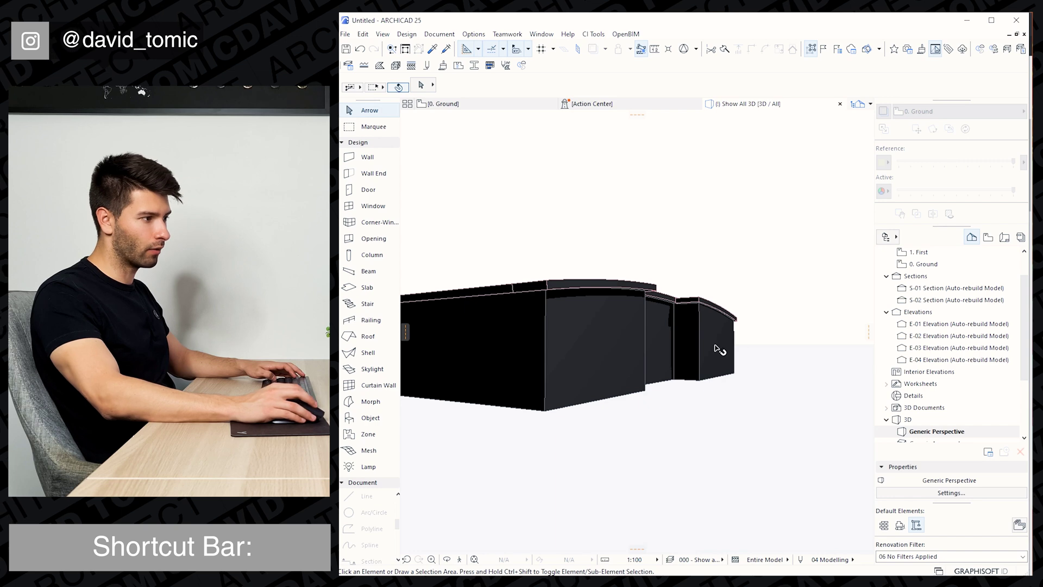
- Add two short parallel walls projecting from the recessed entrance facade on the ground floor plan
shift+middle_drag(499, 304, 499, 380)
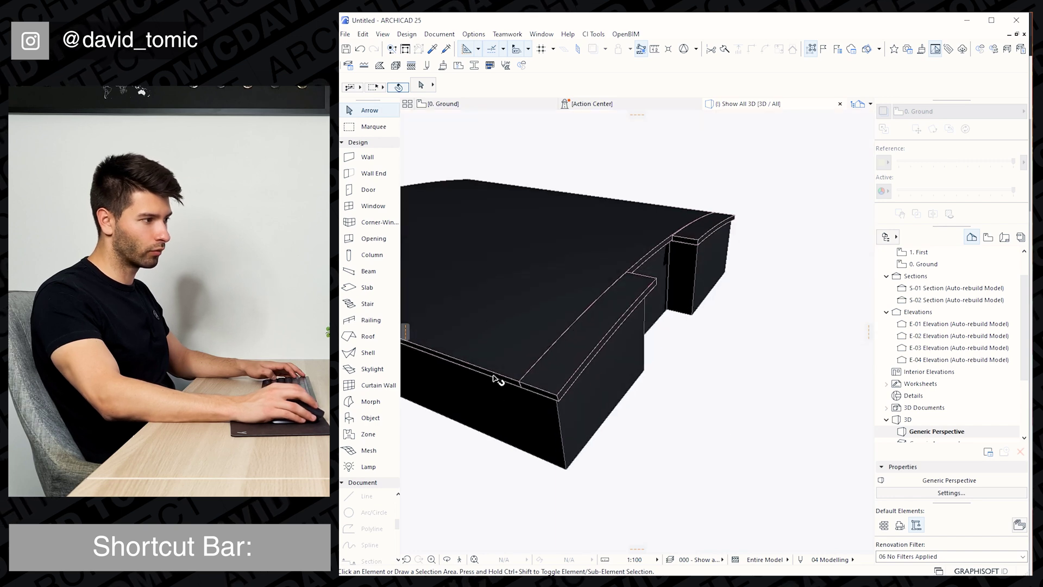
shift+middle_drag(659, 314, 686, 245)
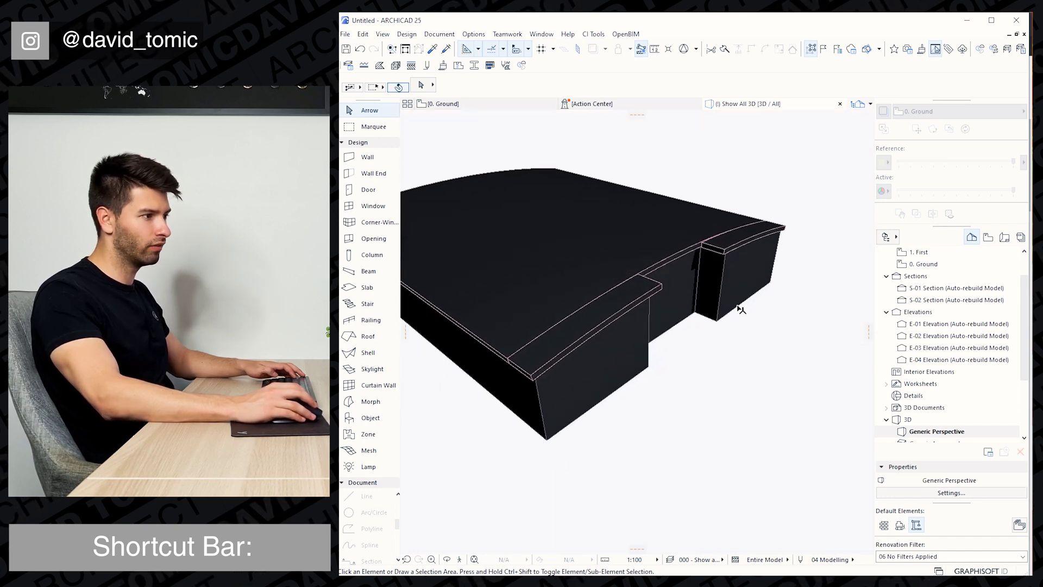
shift+middle_drag(741, 310, 682, 307)
click(470, 107)
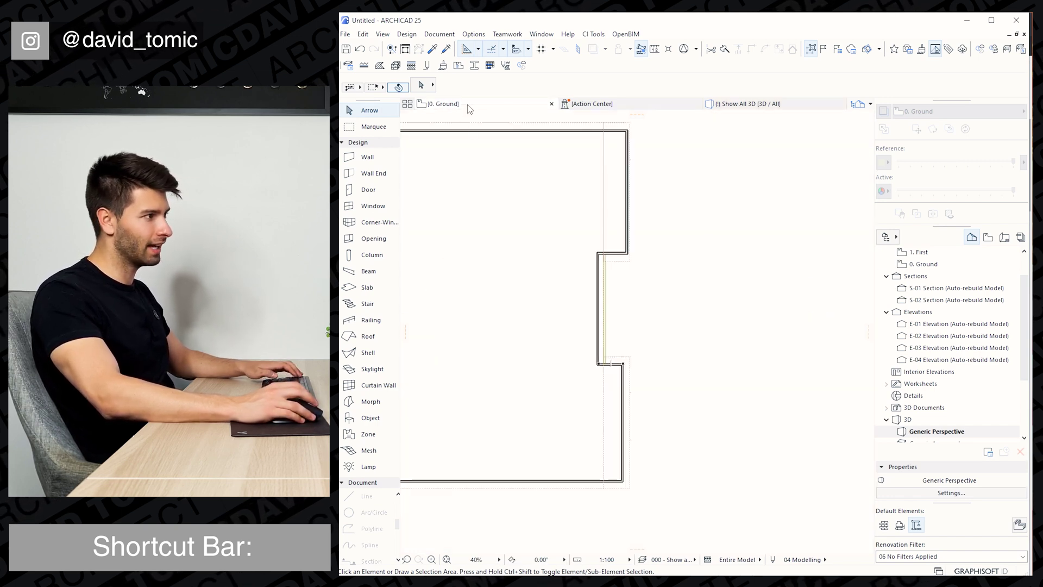
scroll(642, 342, up, 3)
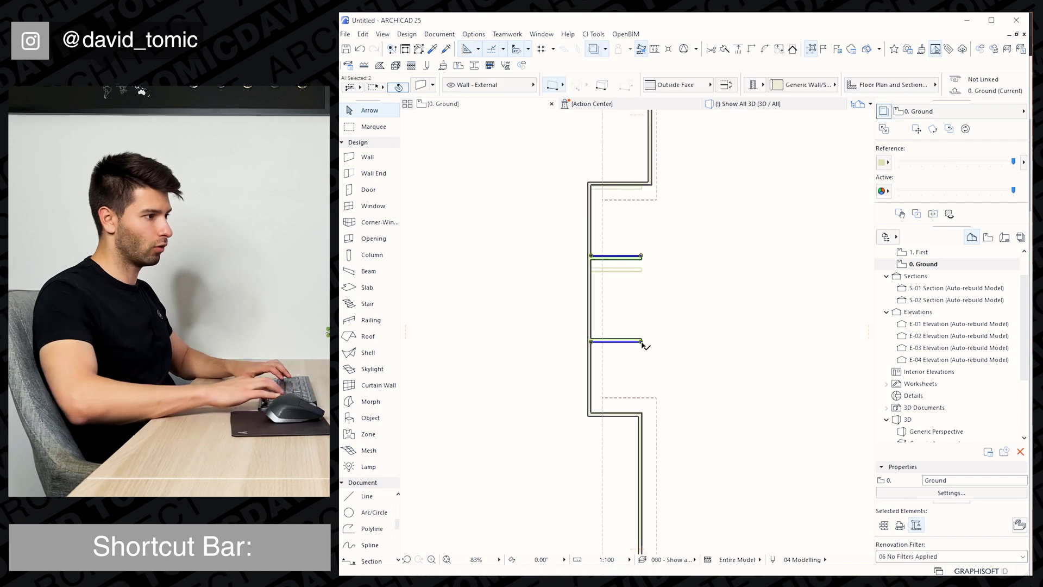
- Set the height of the two projecting entrance walls to 4000 mm
click(733, 106)
shift+middle_drag(702, 298, 645, 292)
click(640, 293)
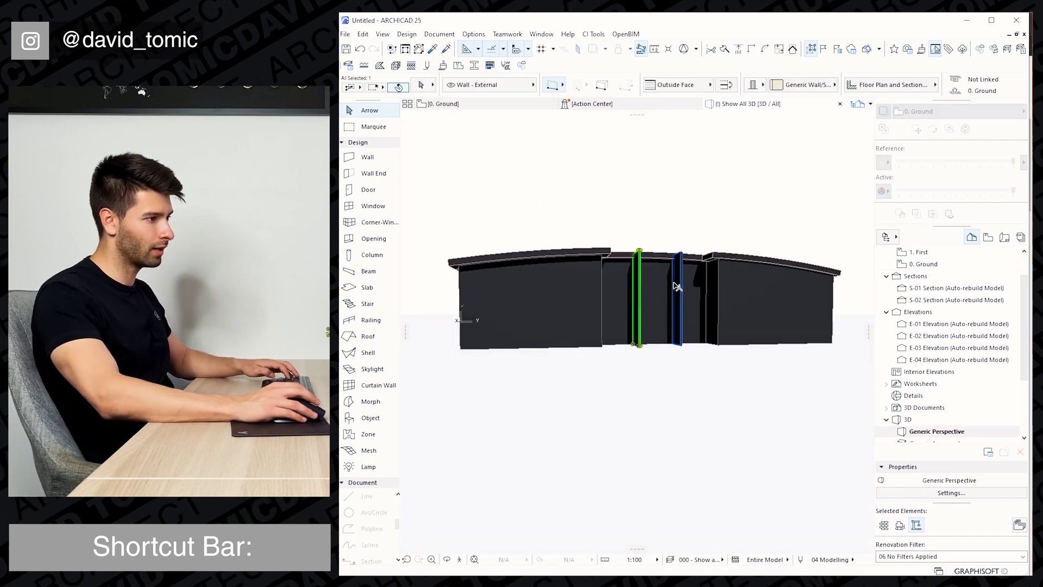
key(ctrl+t)
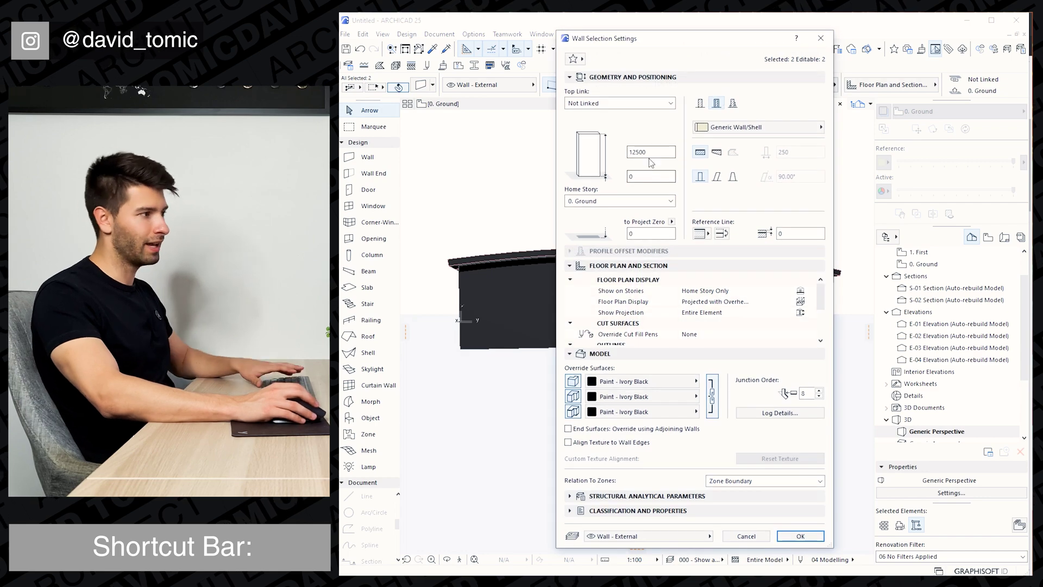
text(4000)
key(Return)
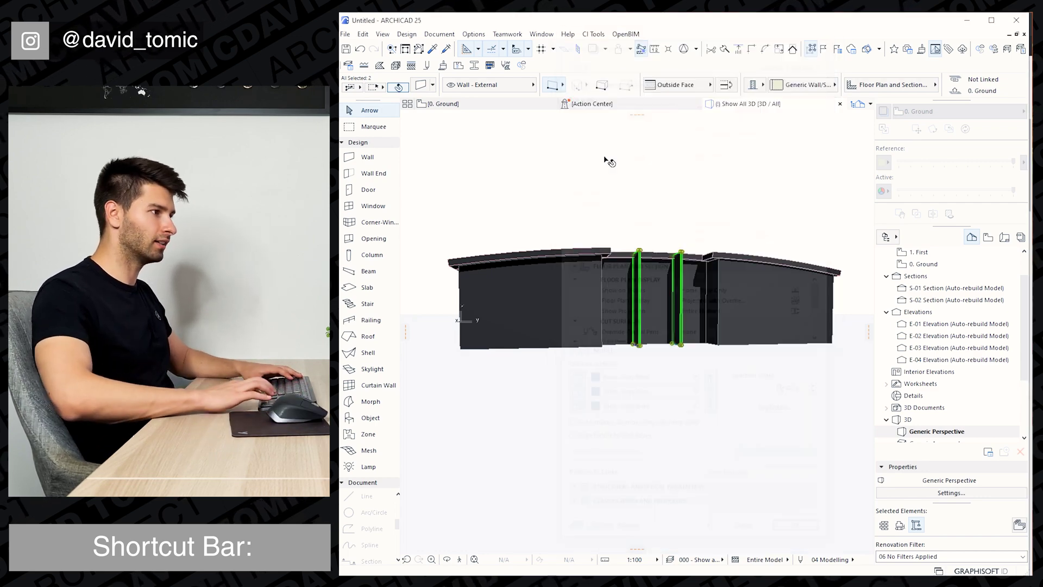
key(Escape)
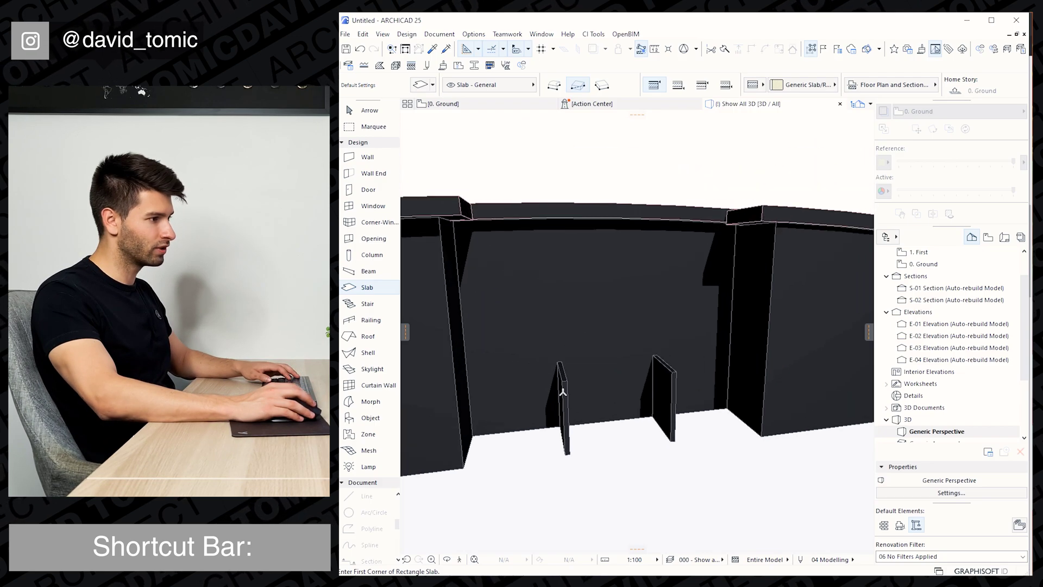
- Draw a rectangular slab across the tops of the two entrance walls as a canopy
click(564, 384)
click(658, 356)
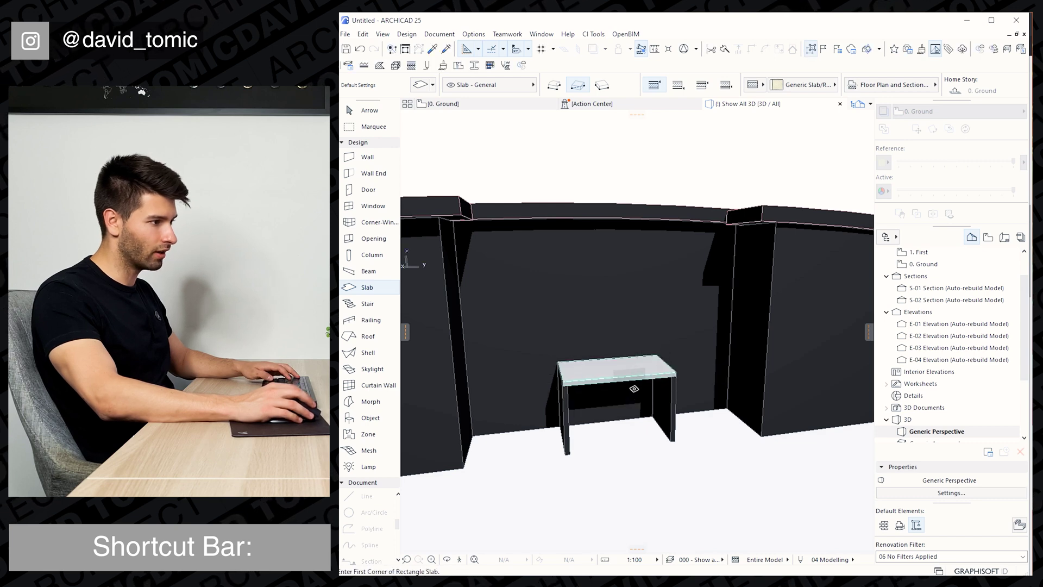
key(Escape)
- Raise the canopy slab 250 mm so that its underside rests on the entrance walls
scroll(580, 400, up, 2)
shift+middle_drag(581, 401, 574, 370)
click(573, 365)
key(ctrl+d)
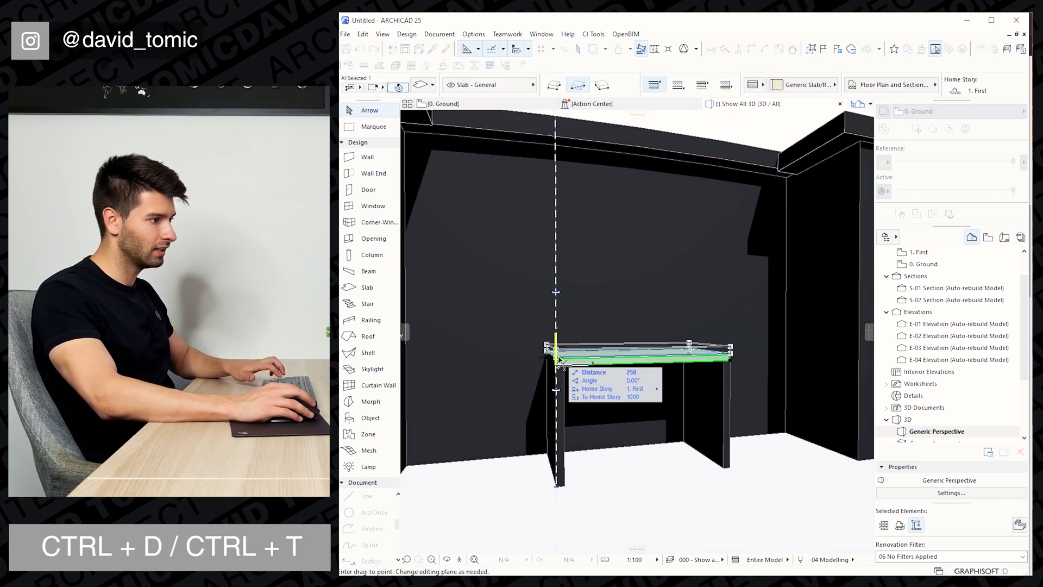
key(Escape)
- Override the canopy slab's top, edge and bottom surfaces with one linked black finish
key(ctrl+t)
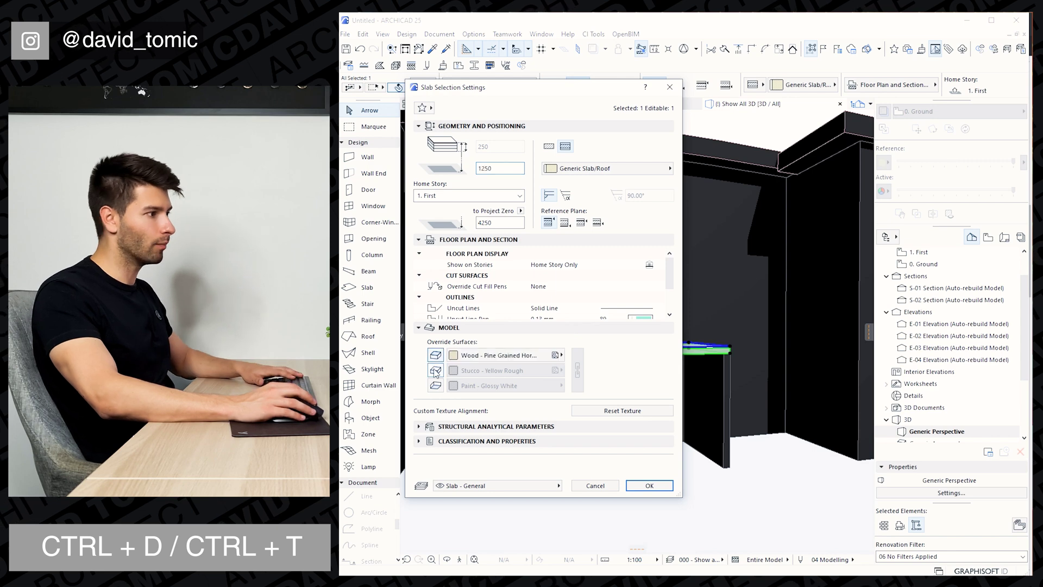
click(435, 370)
click(435, 385)
click(577, 370)
click(555, 355)
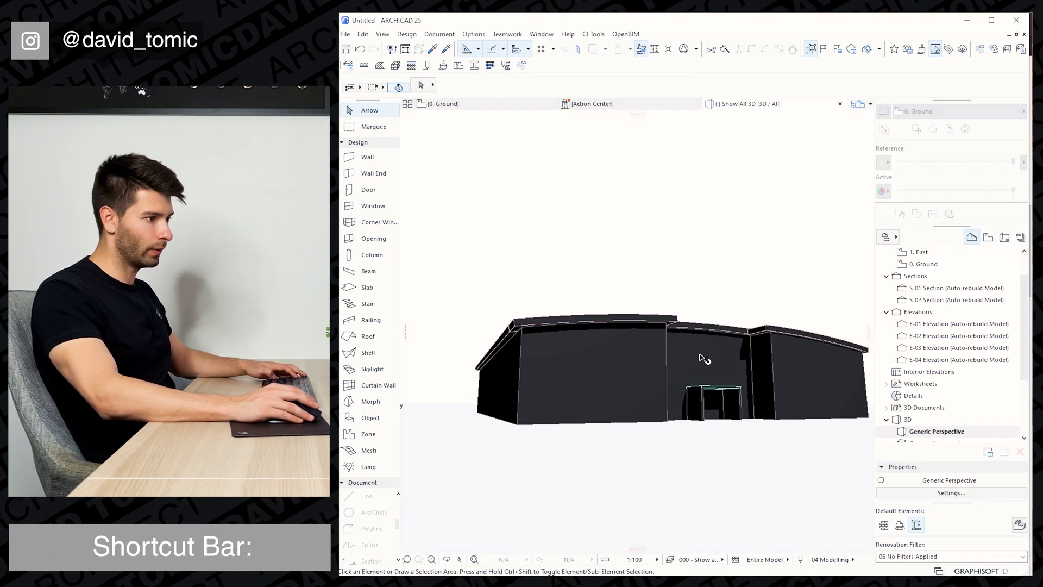
- Measure the width of a ground-floor window bay at the front corner on the aerial image
shift+middle_drag(703, 357, 655, 389)
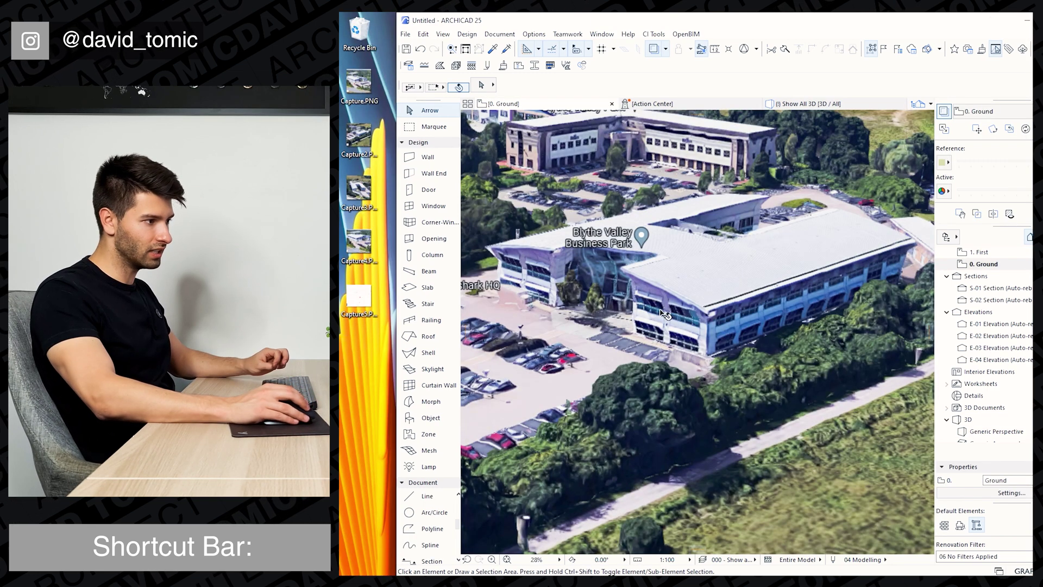
key(m)
scroll(664, 314, up, 4)
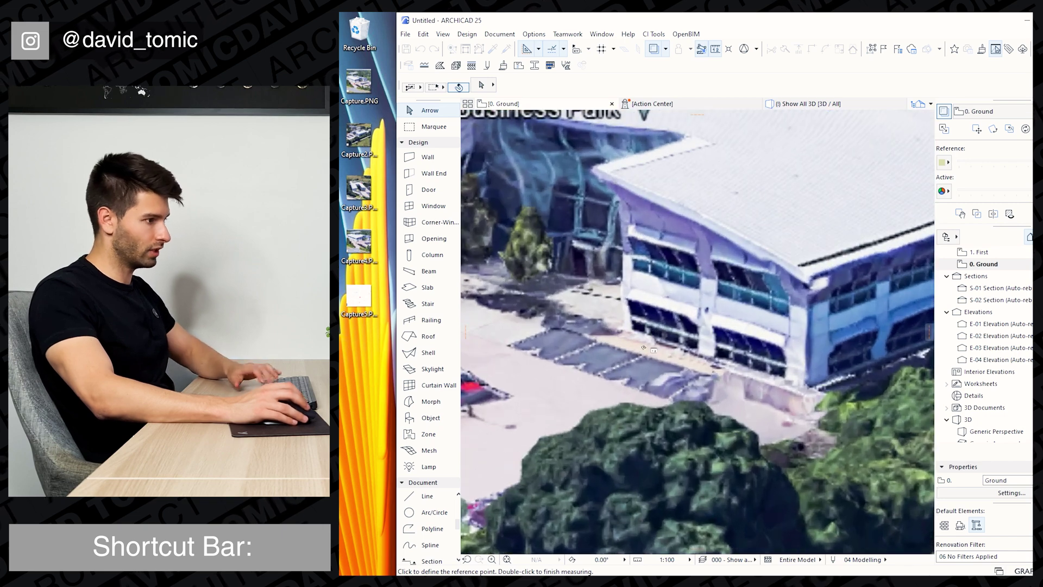
click(630, 329)
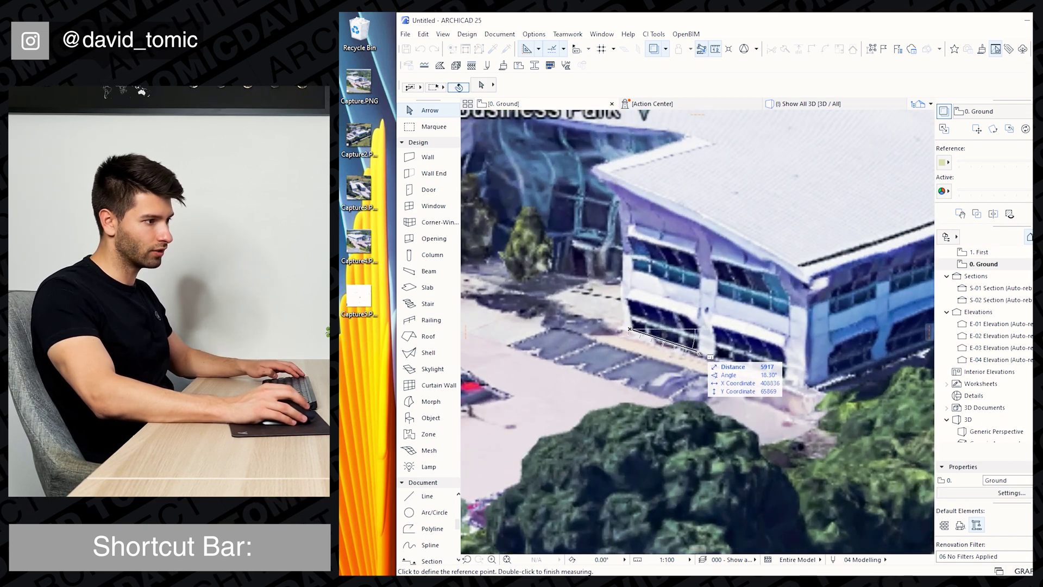
key(Escape)
scroll(703, 346, down, 4)
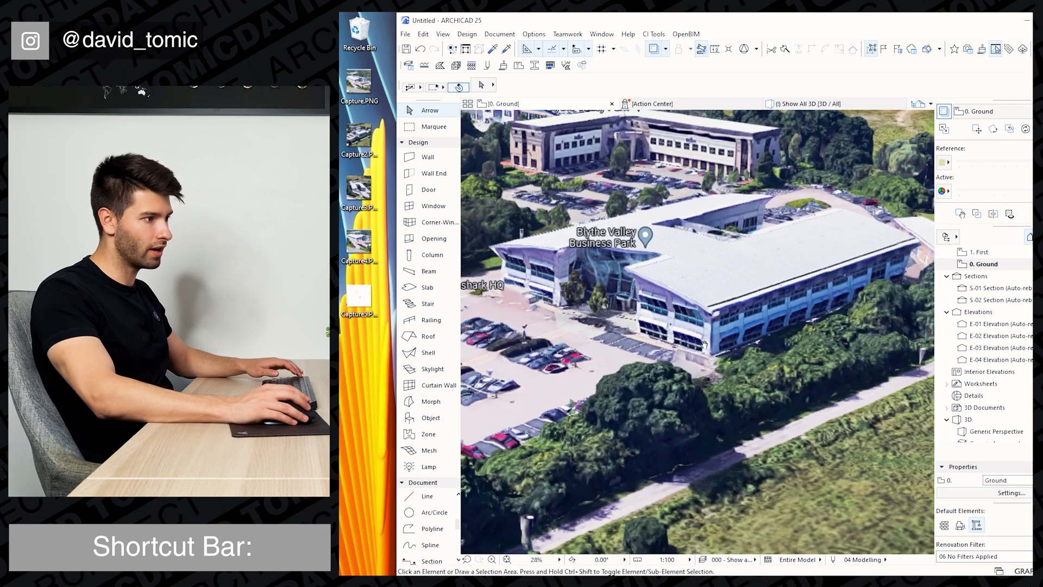
- Configure the default window as 6000 wide and 3500 high, with an H-V Grid sash of 2 vertical and 4 horizontal panes
middle_drag(704, 345, 690, 320)
scroll(690, 320, down, 2)
middle_drag(886, 337, 621, 303)
middle_drag(761, 306, 604, 291)
middle_drag(819, 303, 787, 300)
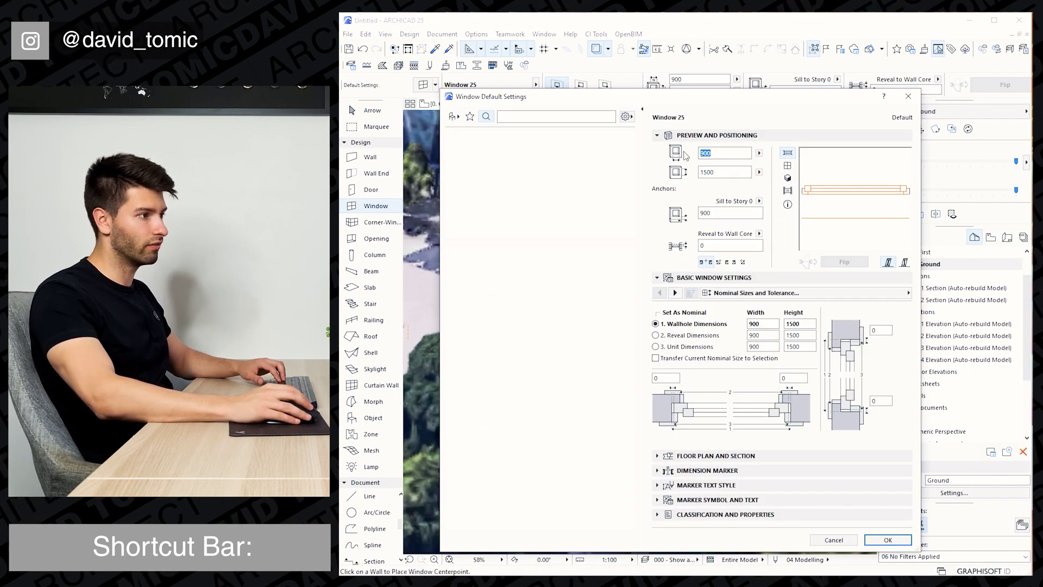
key(Tab)
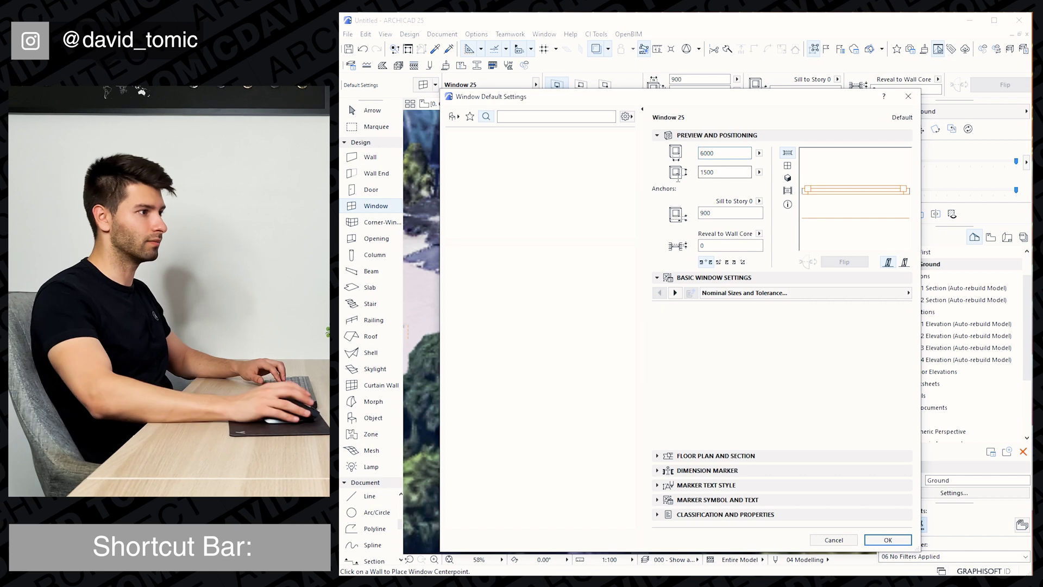
text(3500)
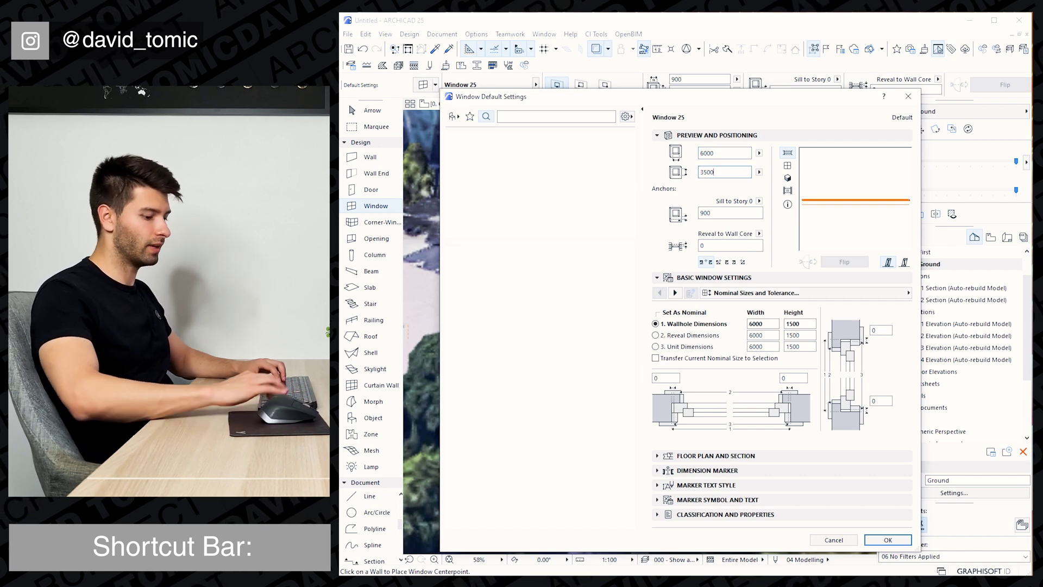
click(788, 165)
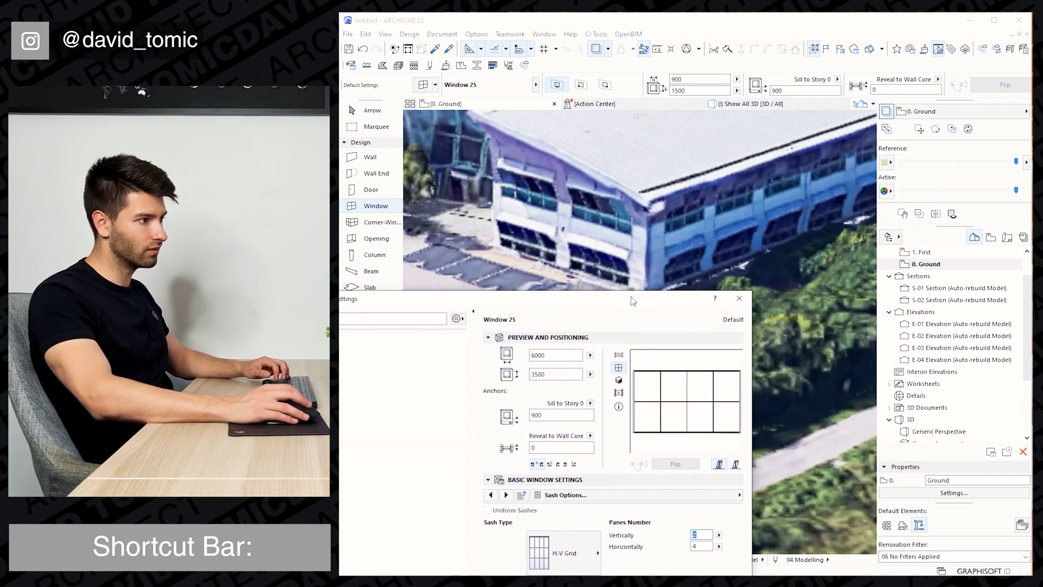
drag(633, 301, 793, 81)
click(864, 275)
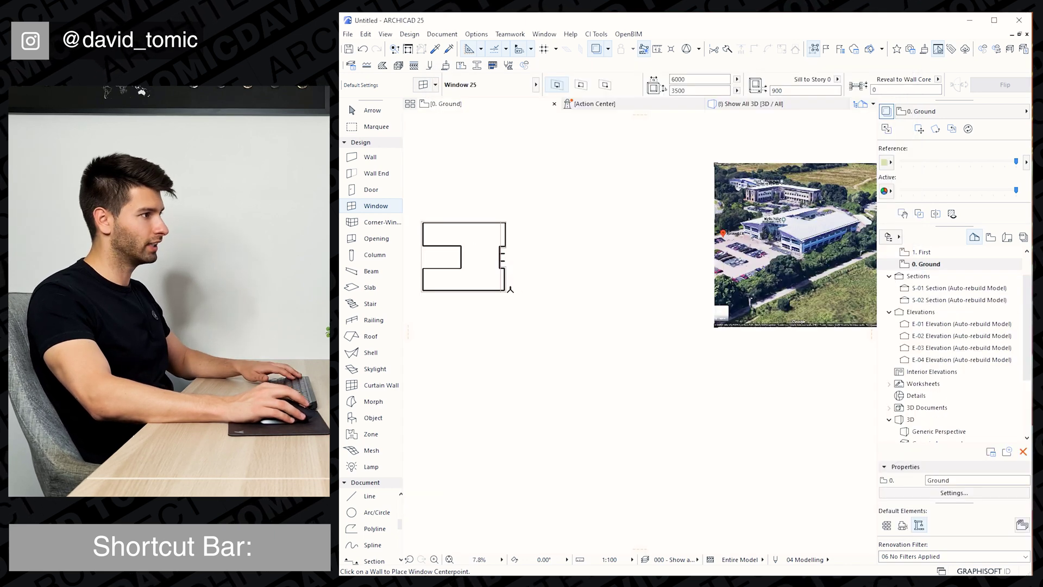
- Place two windows side by side in the front wall left of the entrance on the ground floor plan
scroll(507, 291, up, 5)
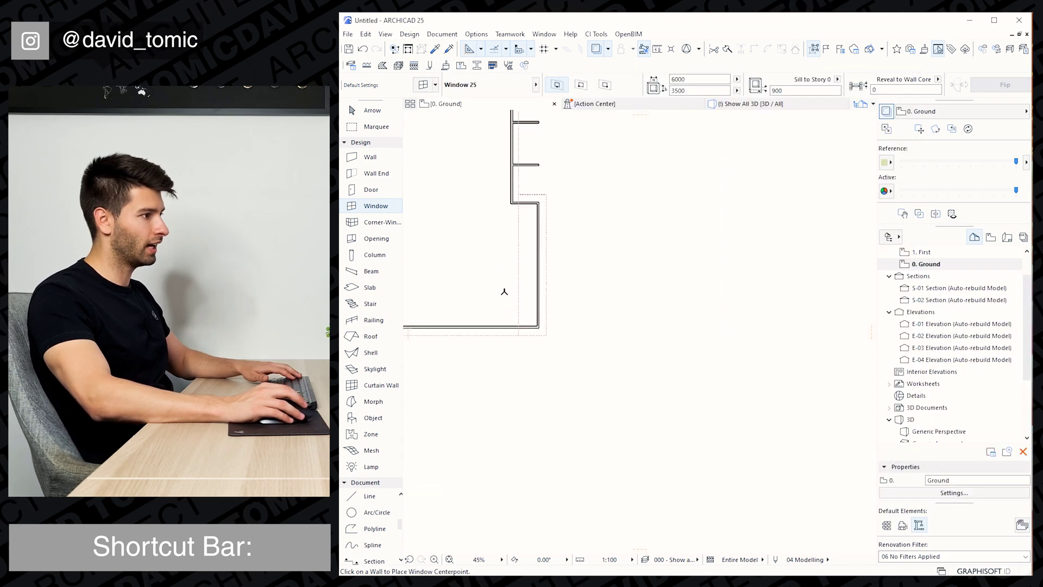
click(573, 201)
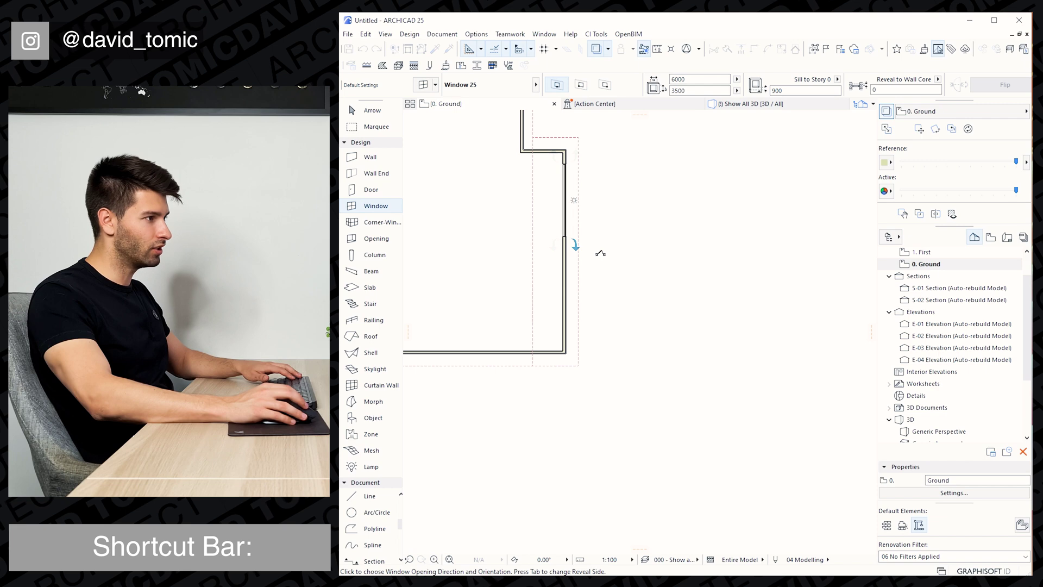
click(571, 299)
click(635, 319)
scroll(523, 303, down, 1)
middle_drag(524, 302, 690, 285)
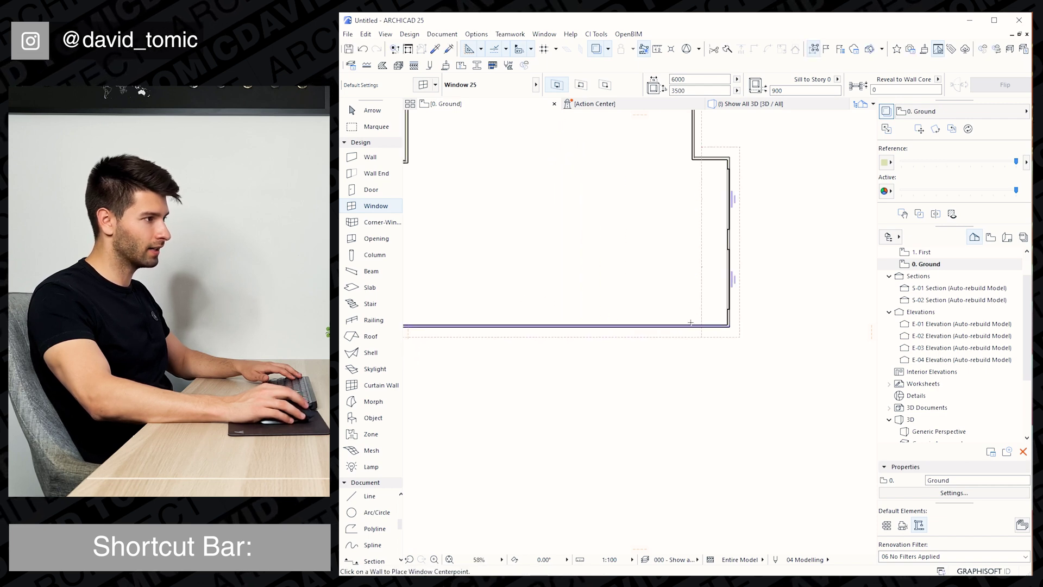
- Check the placed windows in 3D and measure the vertical distance between the two window rows on the aerial image
key(F3)
shift+middle_drag(497, 424, 565, 414)
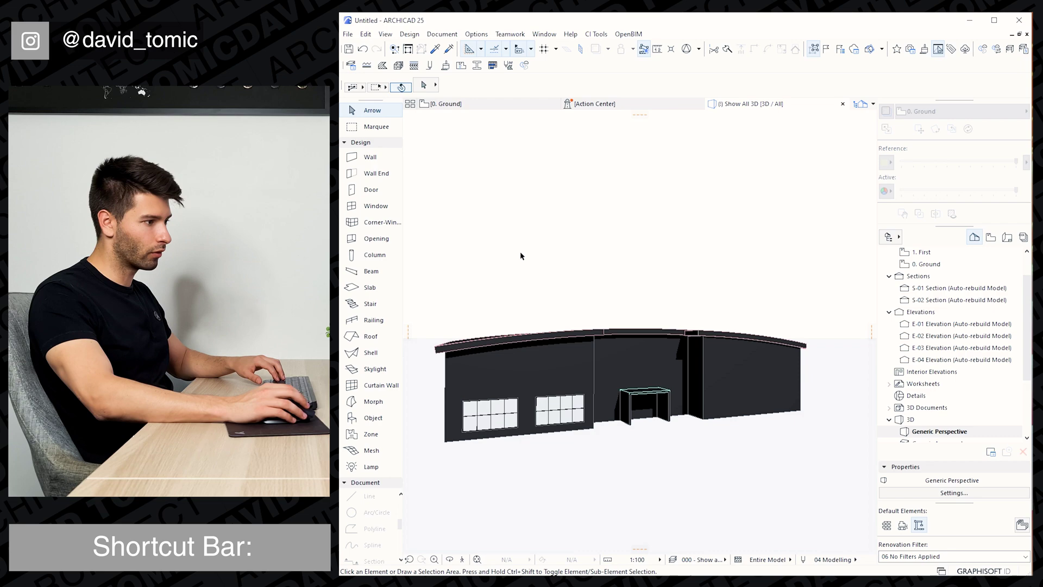
click(491, 109)
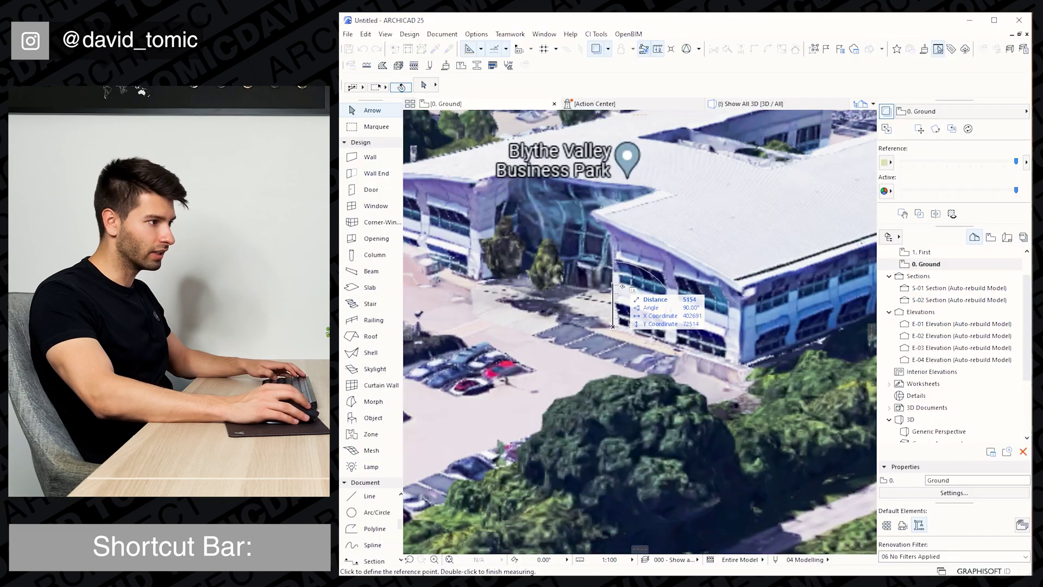
scroll(506, 283, down, 5)
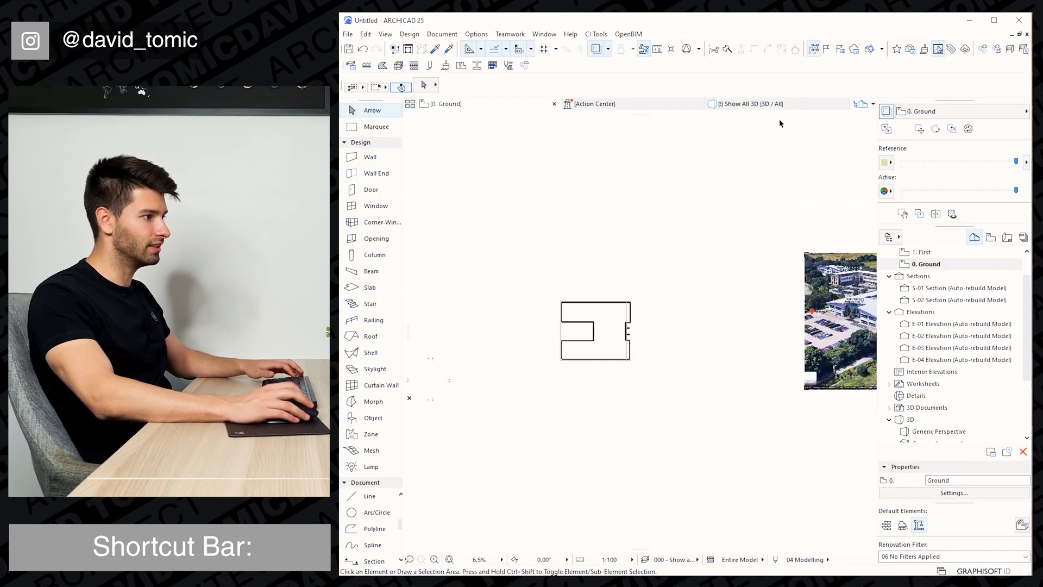
- Set the two front ground-floor windows to sill height 0 and copy them vertically 5200 mm up the wall
click(755, 103)
scroll(464, 435, up, 2)
click(506, 418)
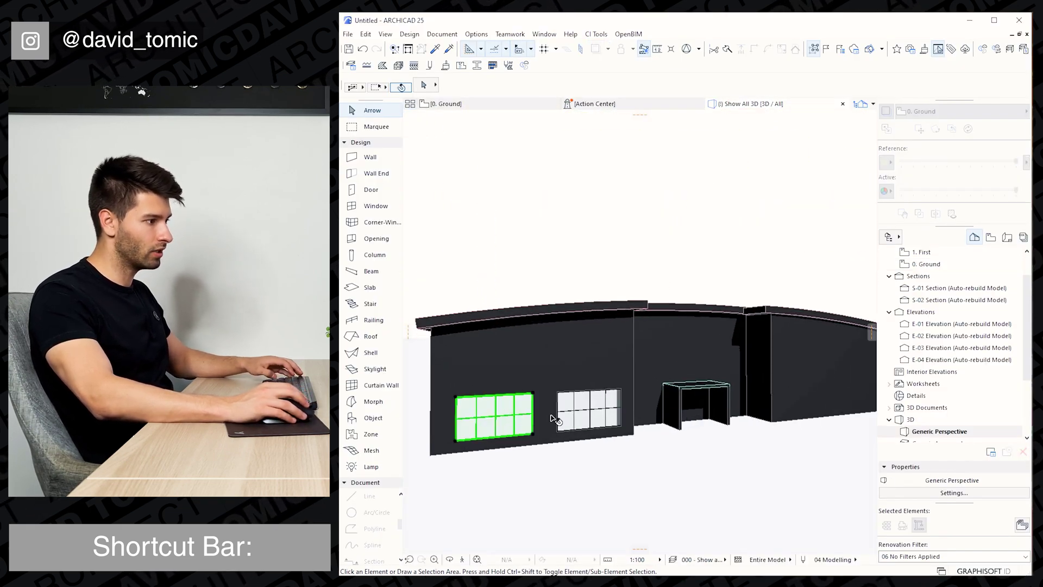
shift+click(597, 416)
key(ctrl+d)
click(622, 432)
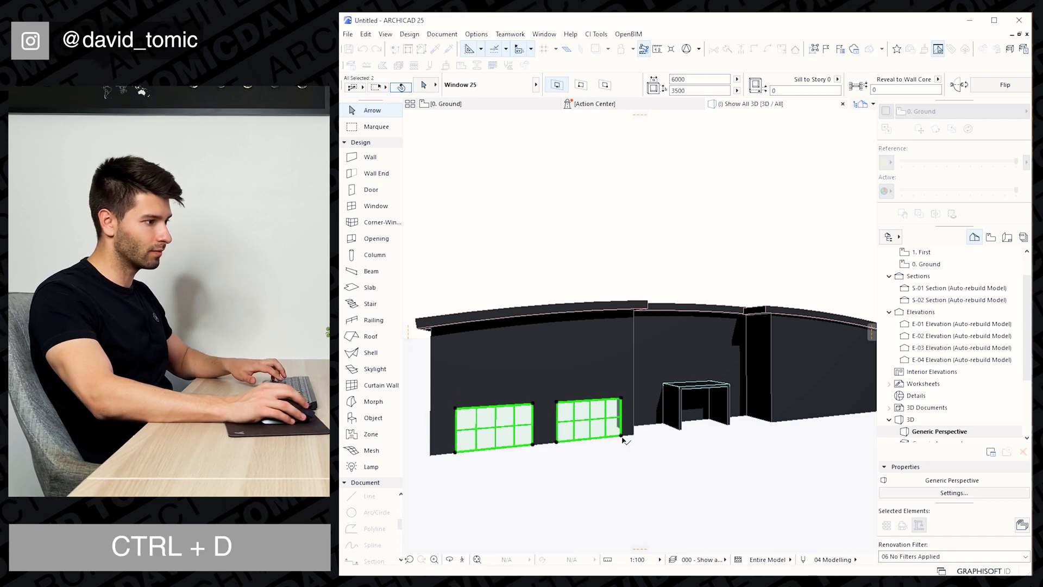
key(ctrl)
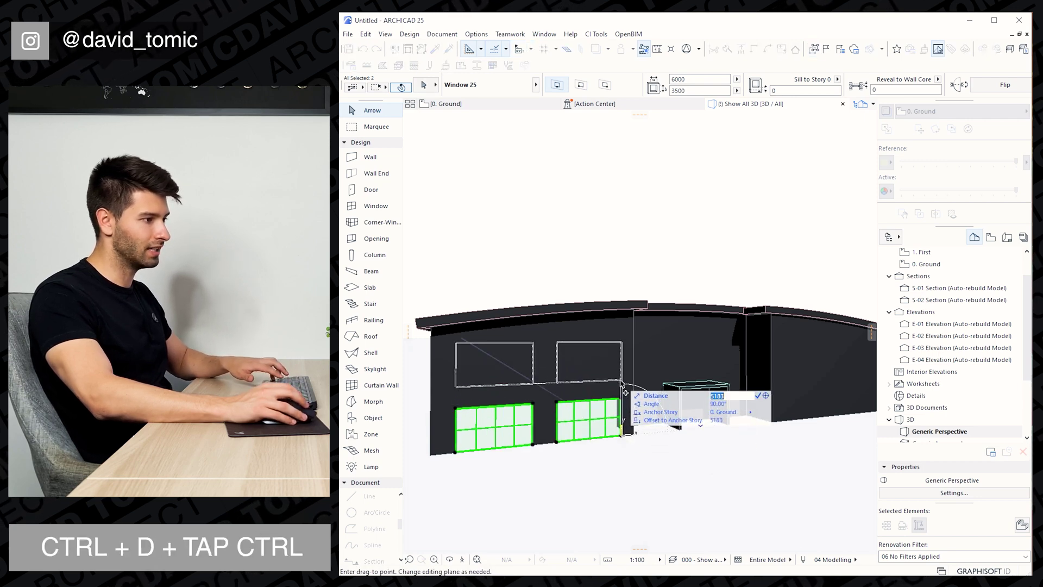
text(5200)
key(Return)
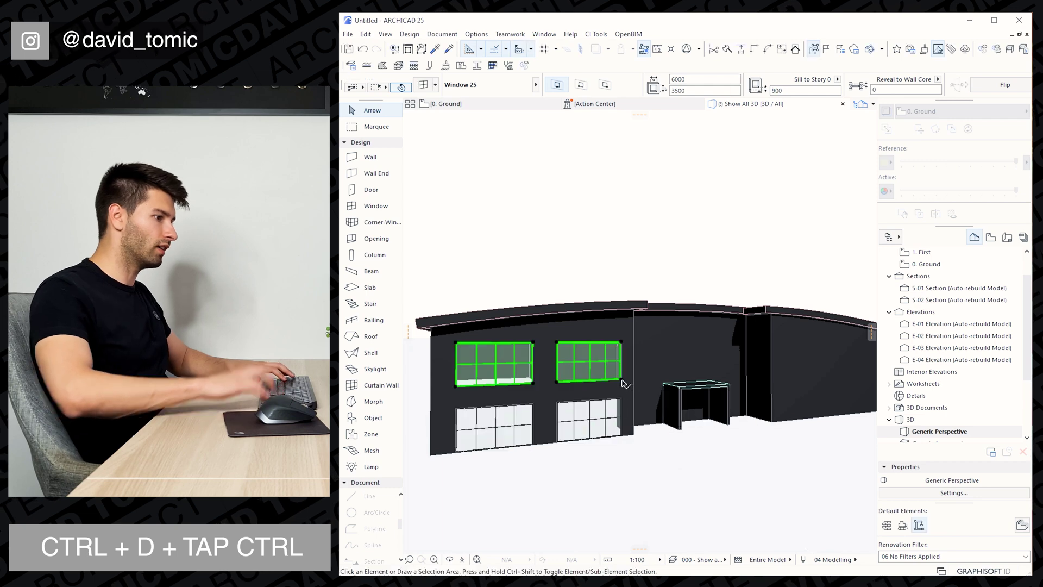
key(Escape)
shift+middle_drag(538, 416, 575, 376)
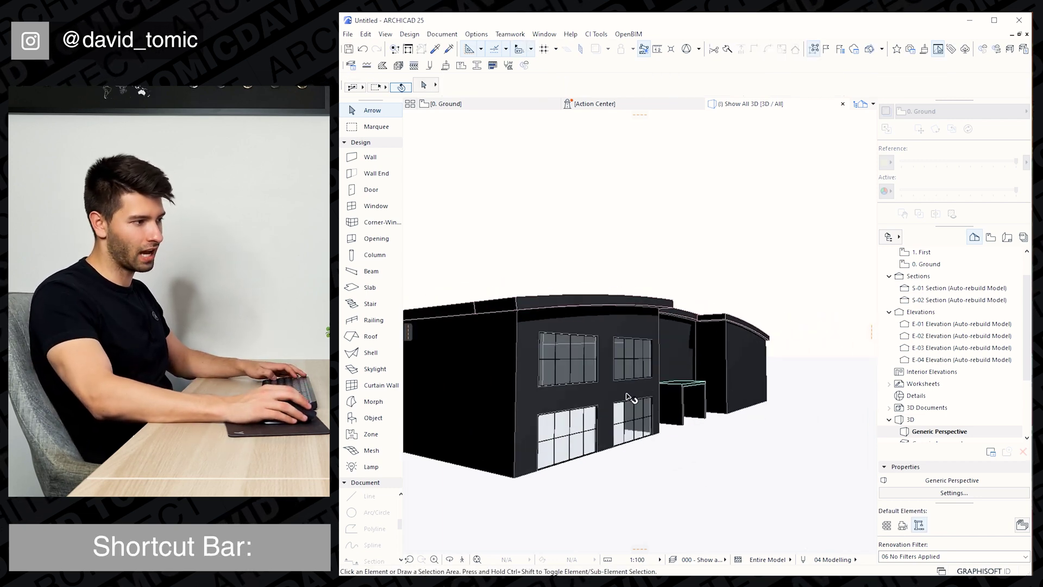
shift+middle_drag(636, 440, 569, 396)
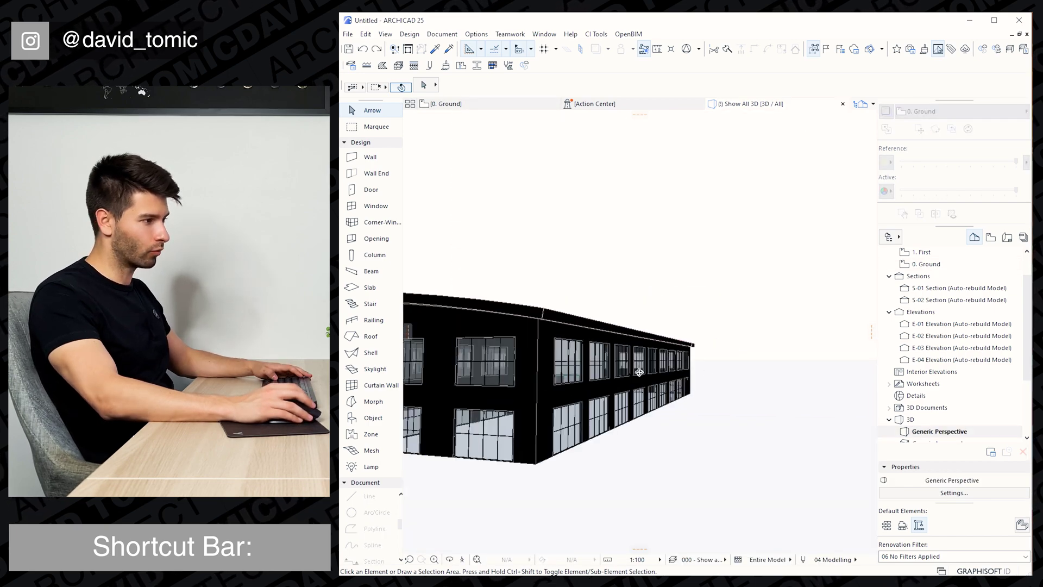
shift+middle_drag(646, 401, 649, 474)
scroll(587, 387, down, 2)
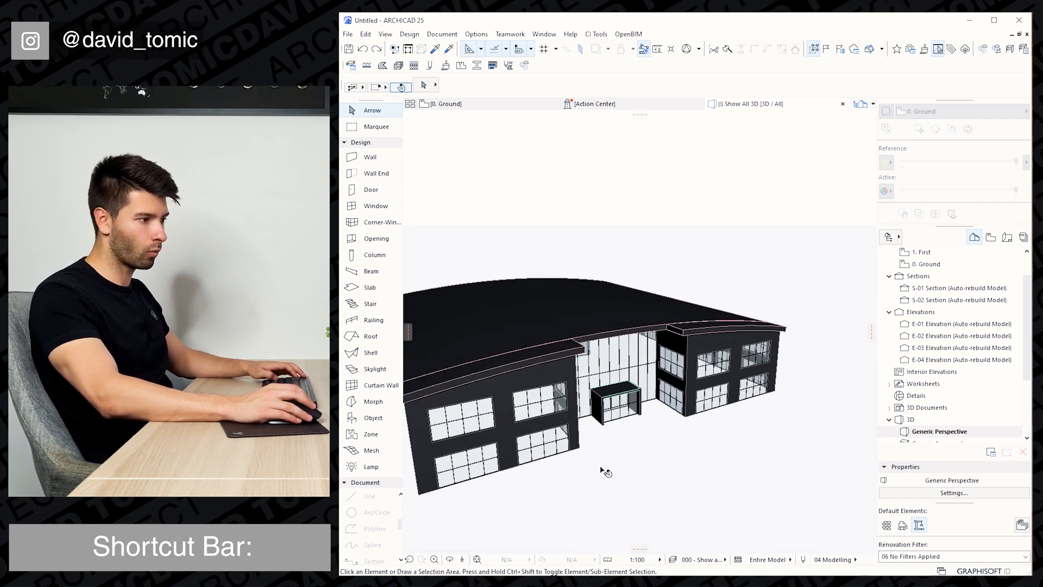
- Switch to Chrome and save the black shark-head image from the "gymshark logo png" results to the desktop
key(alt+Tab)
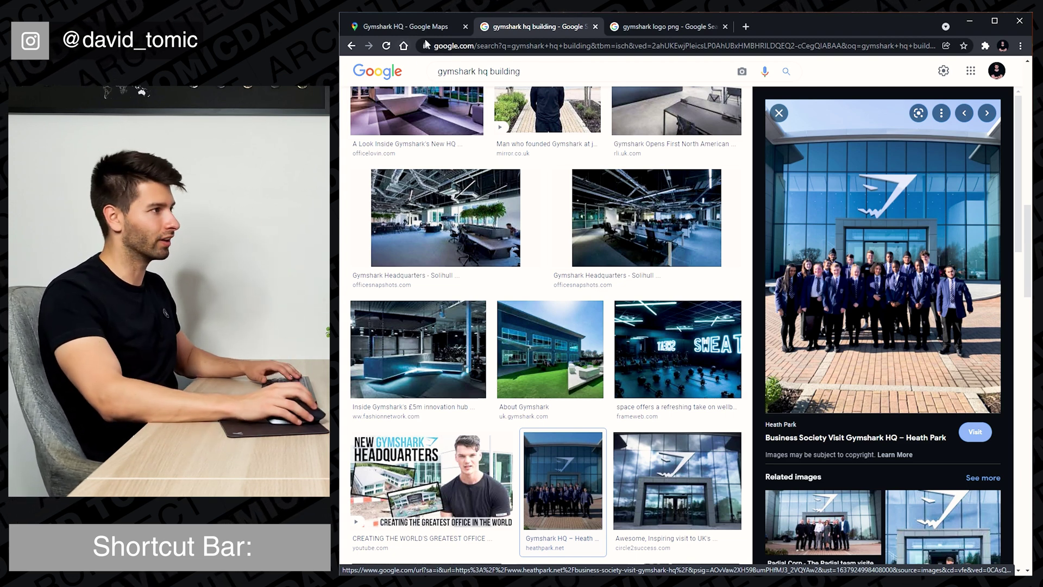
click(667, 33)
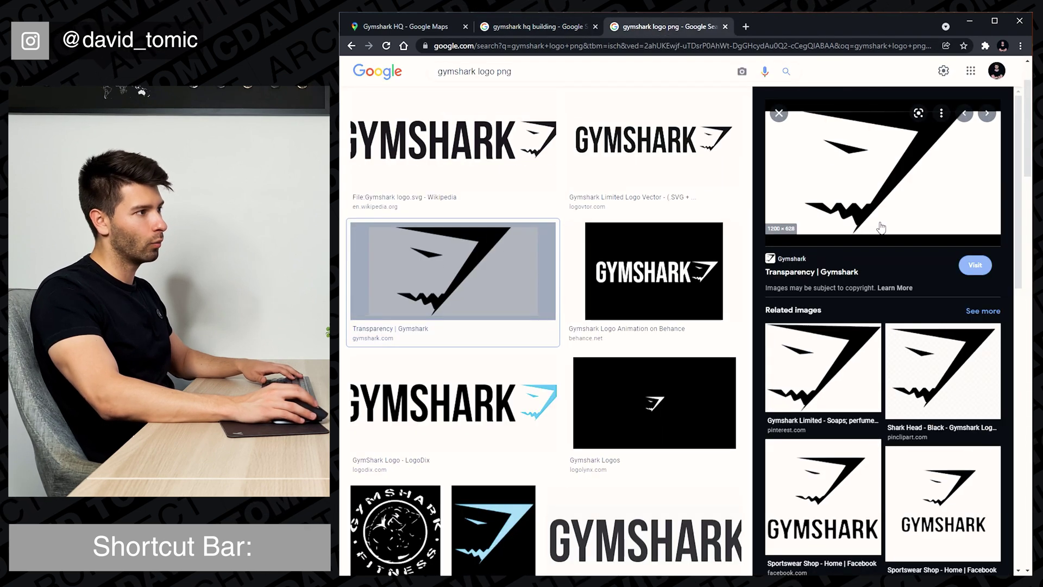
right_click(877, 187)
click(930, 313)
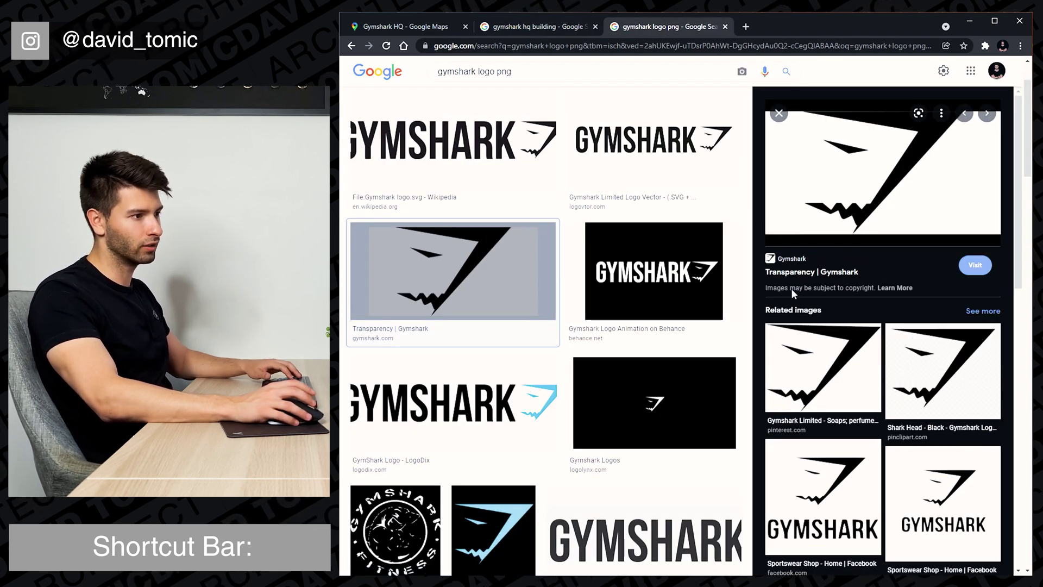
key(Return)
- Return to Archicad and place the saved logo image in the empty area beside the building on the ground floor plan
key(alt+Tab)
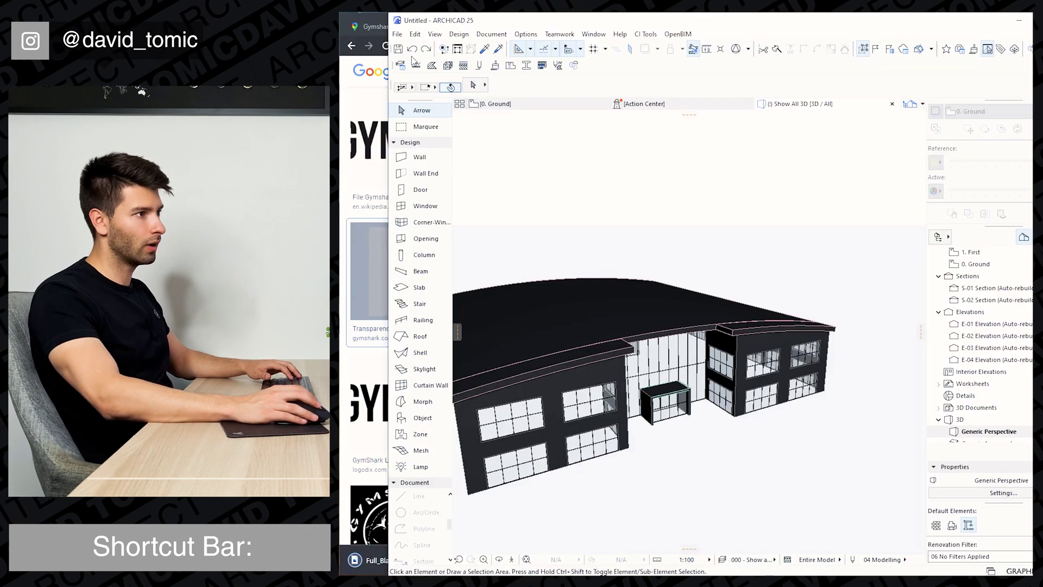
click(365, 28)
click(970, 20)
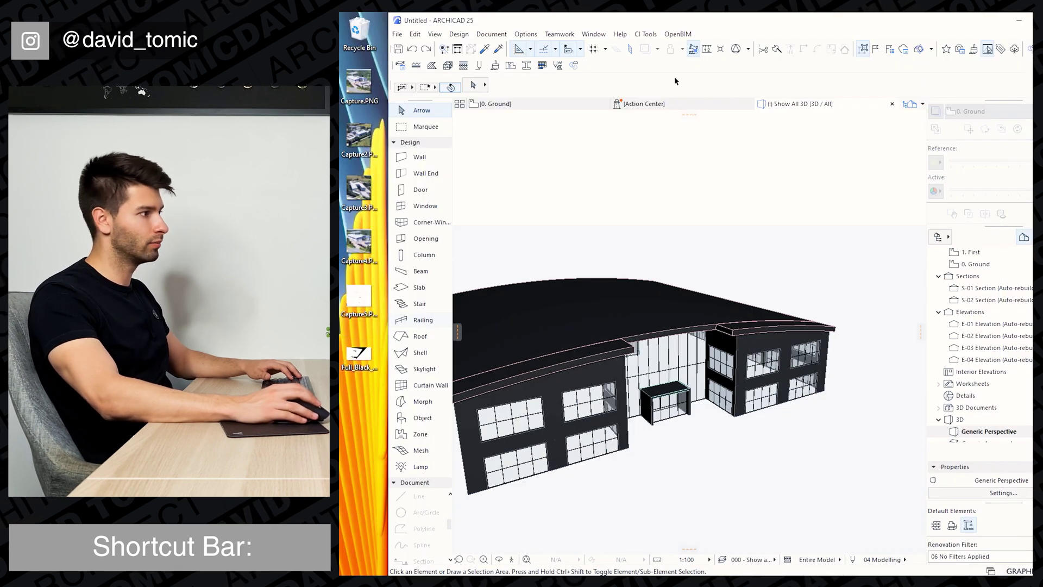
click(536, 104)
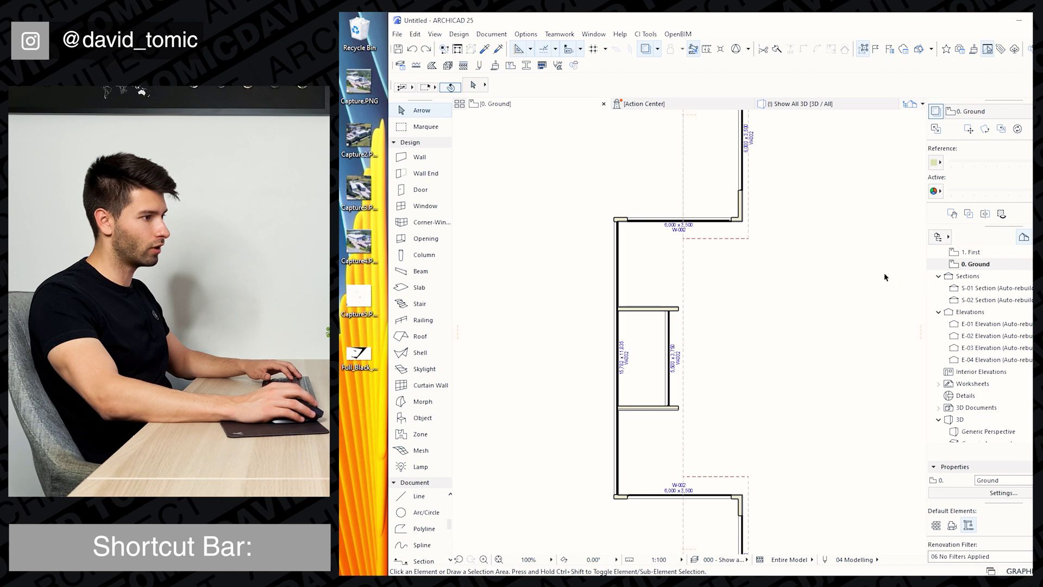
scroll(842, 350, down, 2)
middle_drag(801, 323, 423, 192)
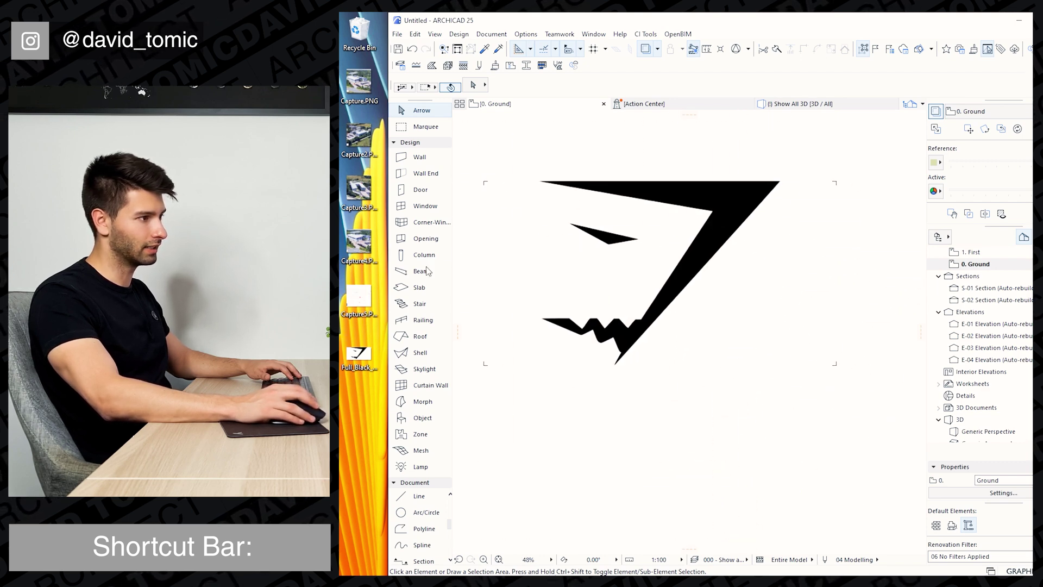
drag(701, 24, 650, 20)
- Trace the main outline of the logo, including its teeth, as a polygonal Morph in Aluminium
click(373, 401)
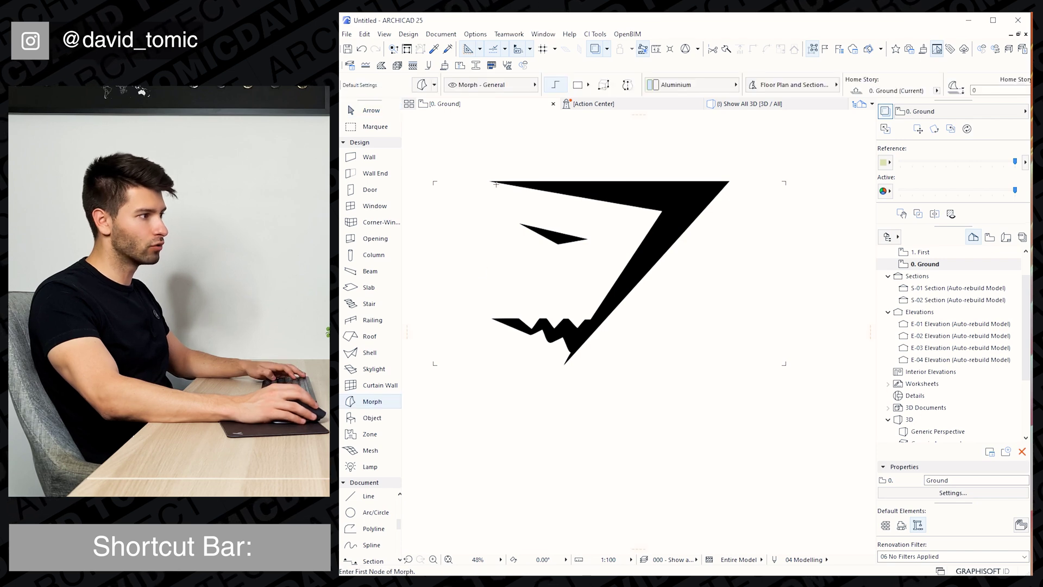
click(490, 181)
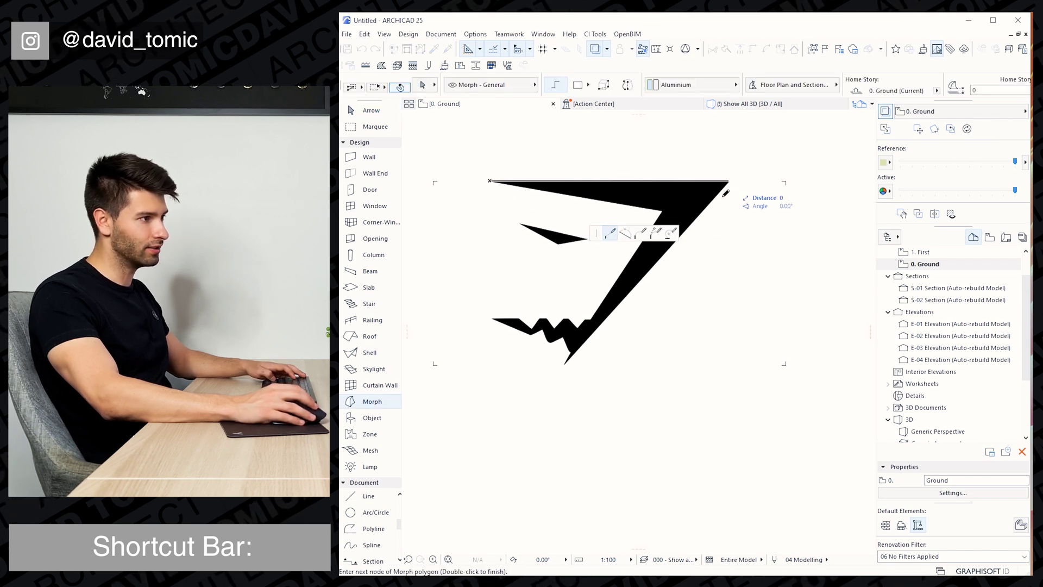
click(565, 362)
scroll(570, 354, up, 2)
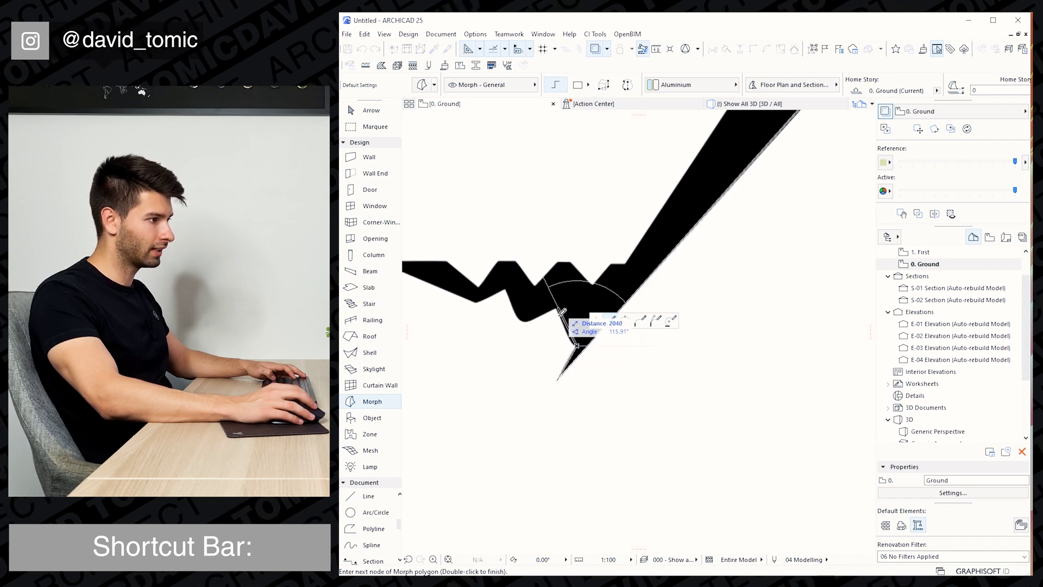
click(558, 309)
- Curve two edges of the morph's lower teeth to follow the logo, with arc radii of about 570 and 1630 mm
click(567, 453)
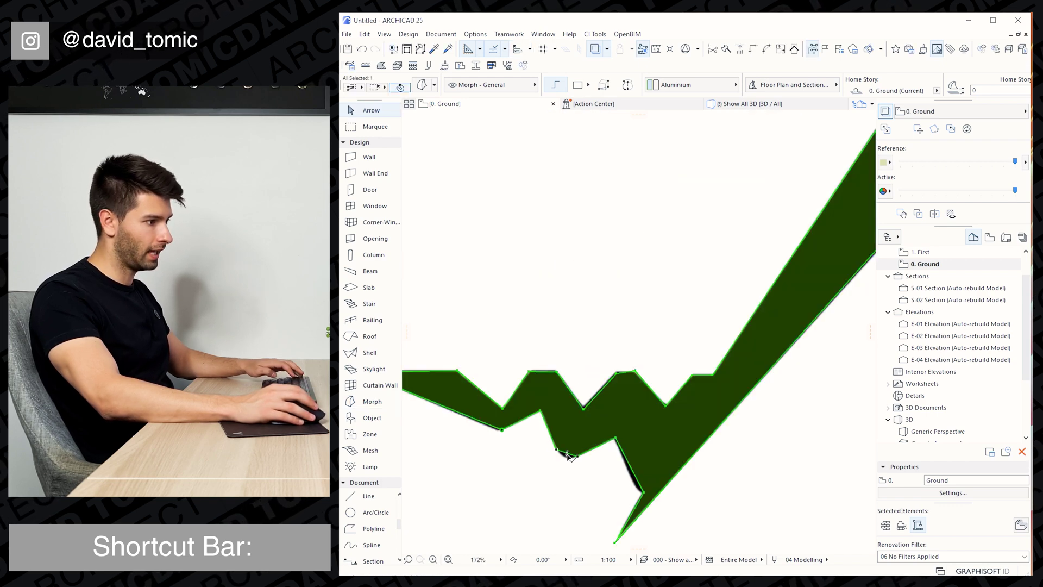
click(566, 453)
click(634, 504)
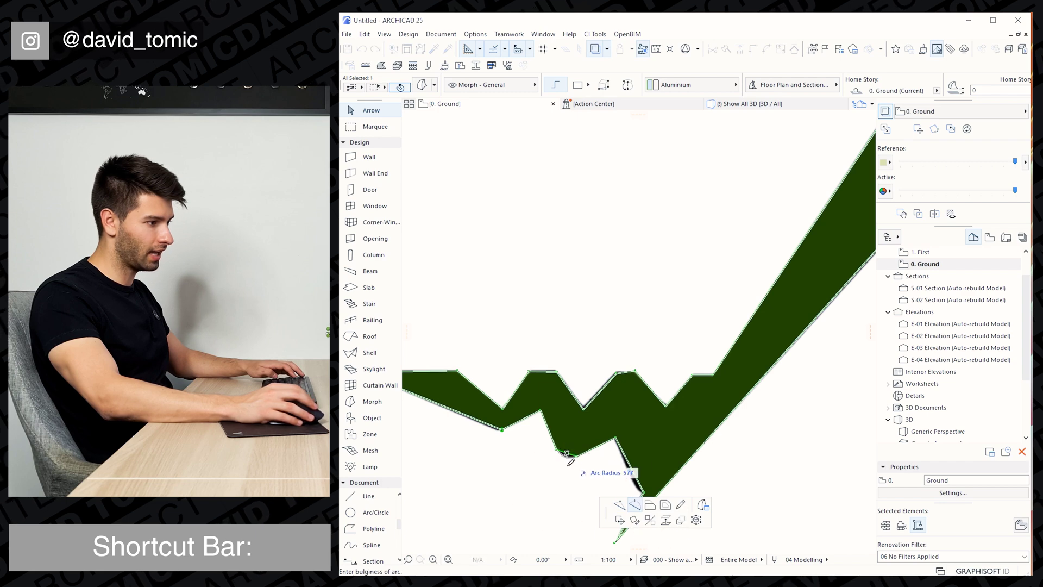
click(568, 461)
click(640, 482)
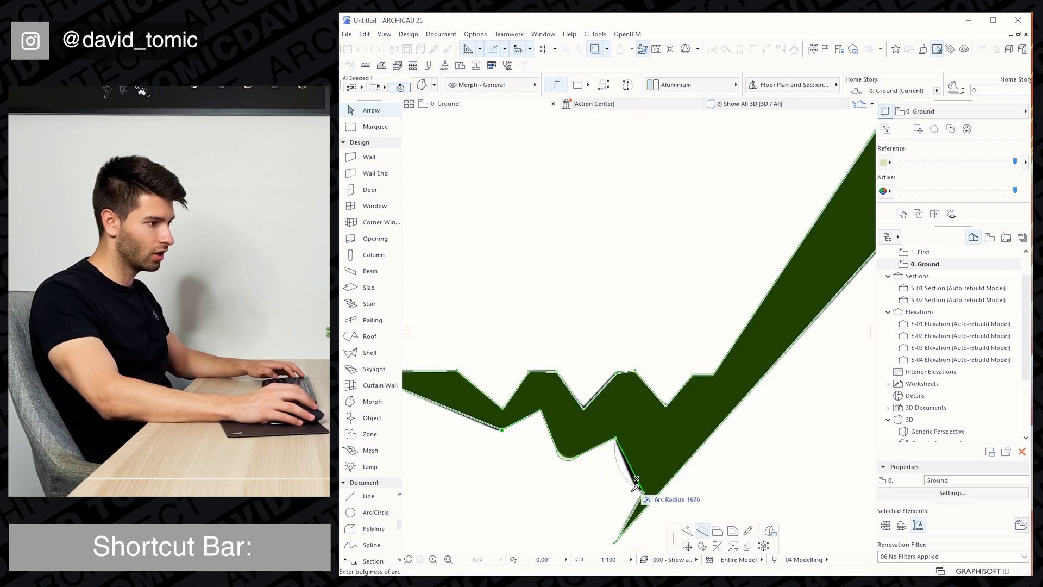
click(636, 488)
click(638, 483)
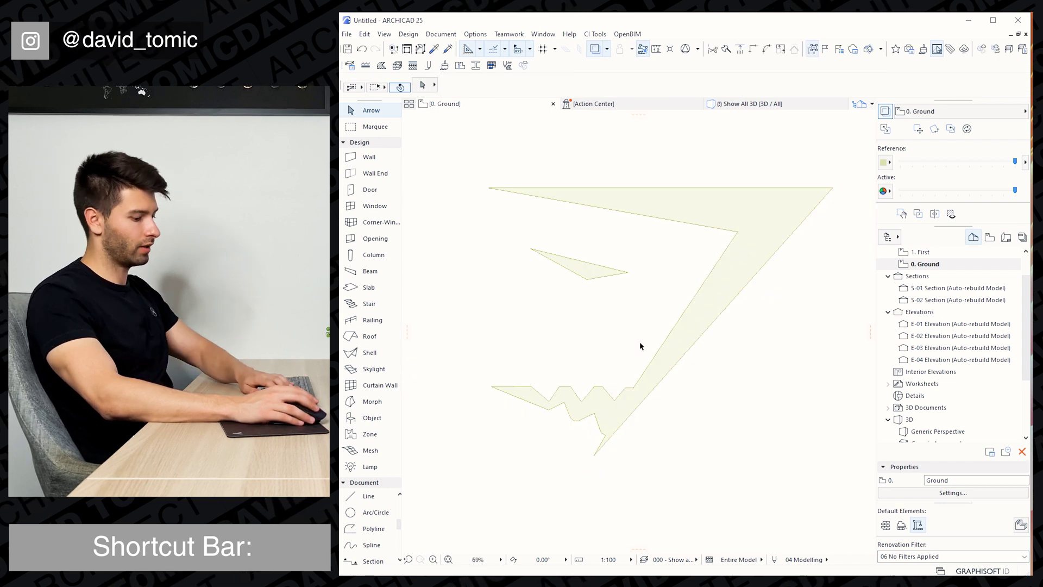
- Scale both logo morphs down together, using the lower tip of the main shape as the resizing centre
scroll(603, 315, down, 4)
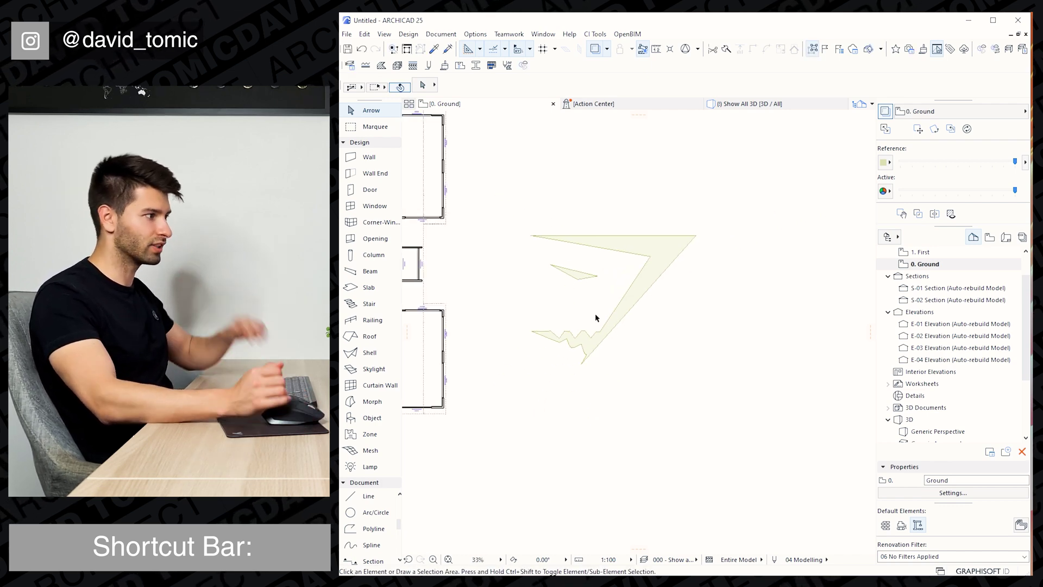
key(ctrl+a)
key(ctrl+k)
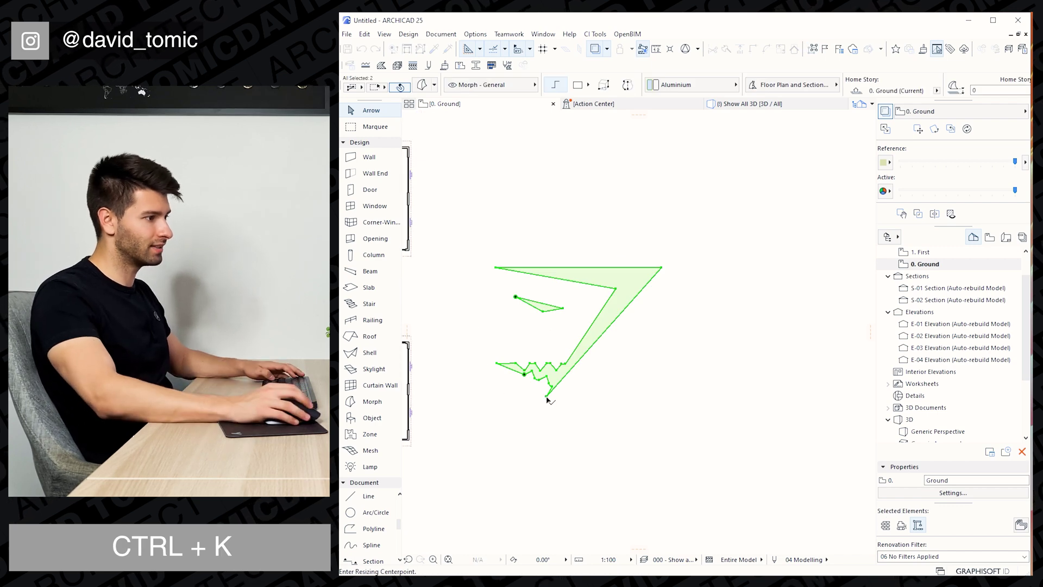
click(547, 396)
click(494, 267)
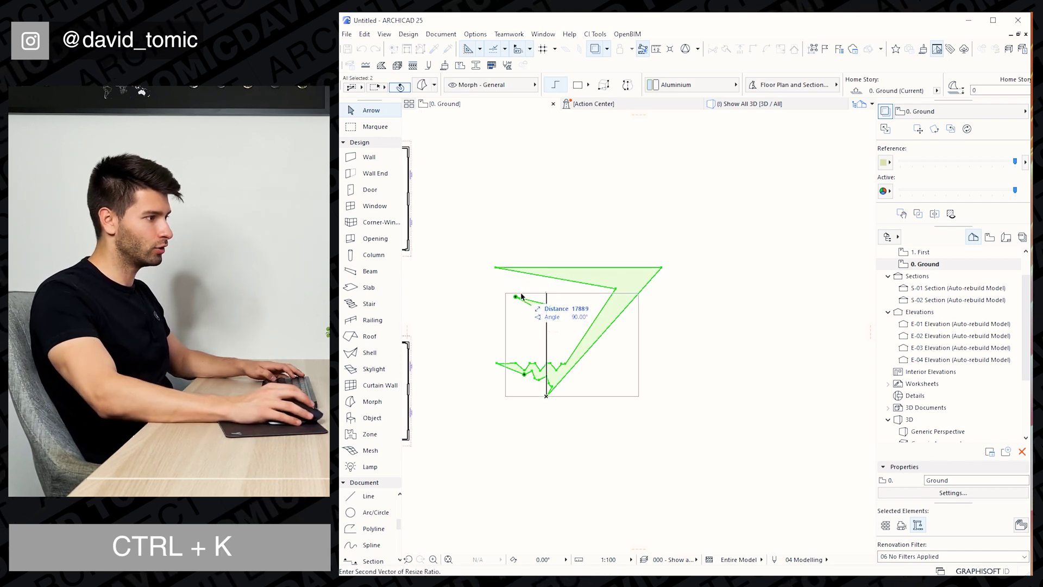
key(Return)
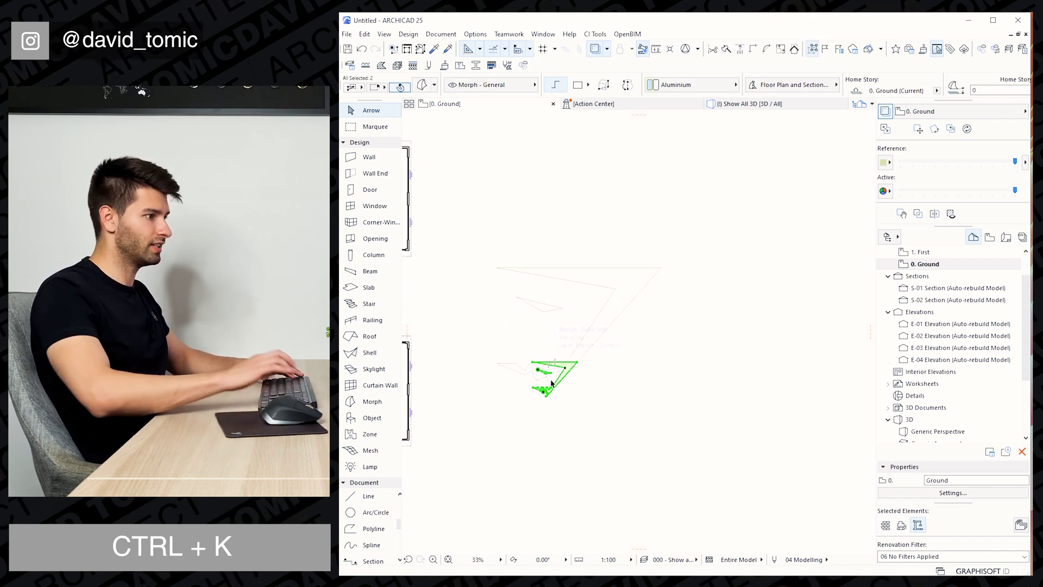
- Move the two scaled logo morphs to just in front of the entrance canopy on the ground floor plan
key(ctrl+d)
click(548, 387)
middle_drag(430, 320, 568, 328)
click(552, 314)
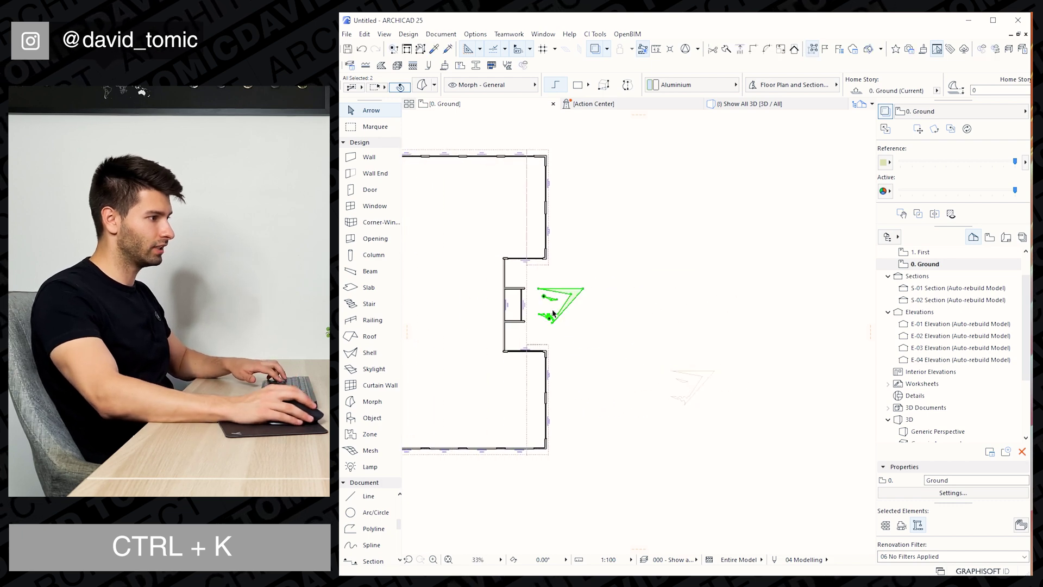
scroll(533, 302, up, 4)
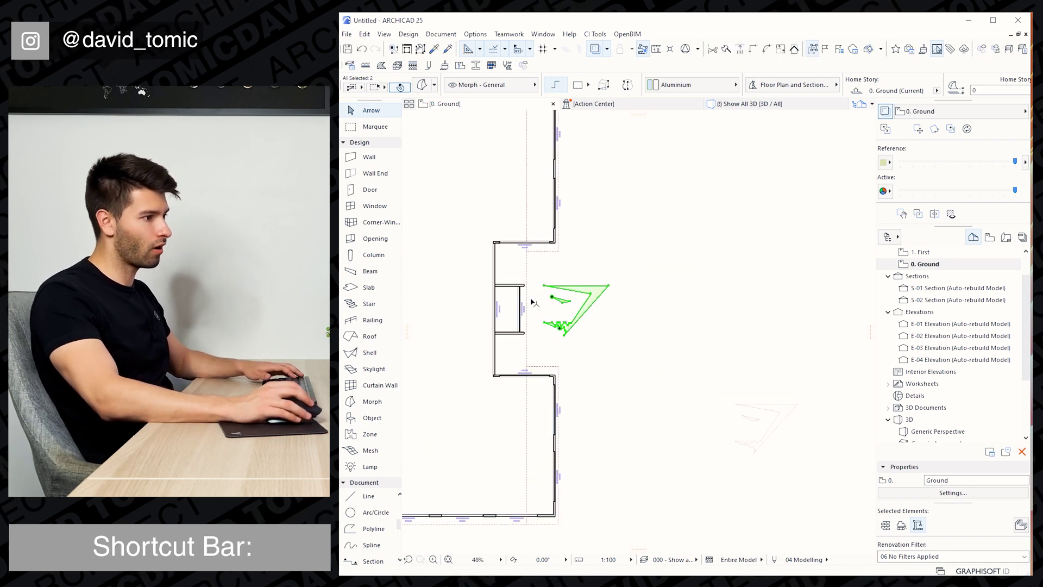
- Extrude the main logo morph 100 mm downward in the 3D view, with both logo pieces selected
click(742, 104)
scroll(685, 457, up, 3)
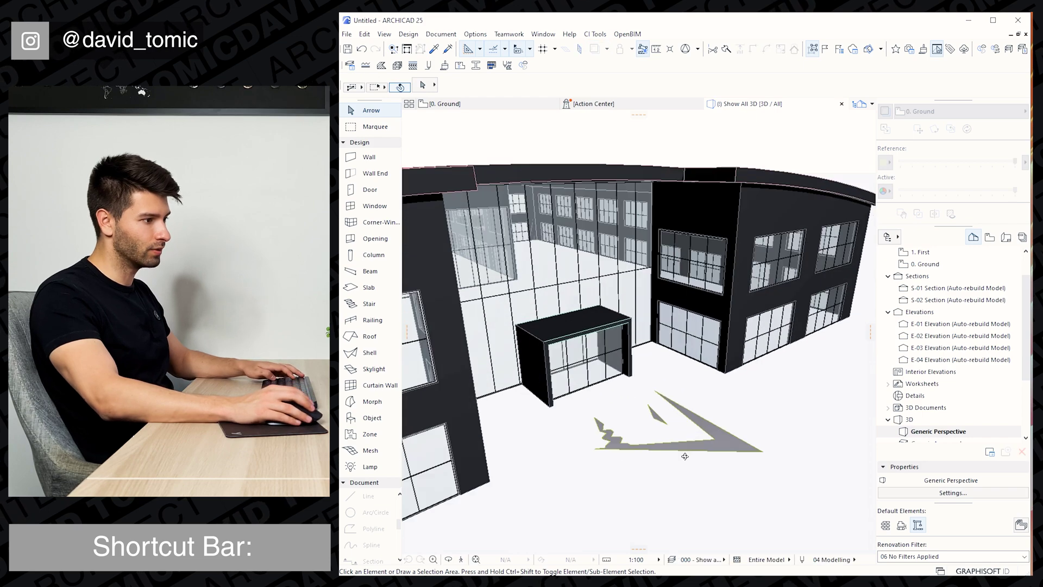
scroll(685, 457, down, 1)
click(660, 416)
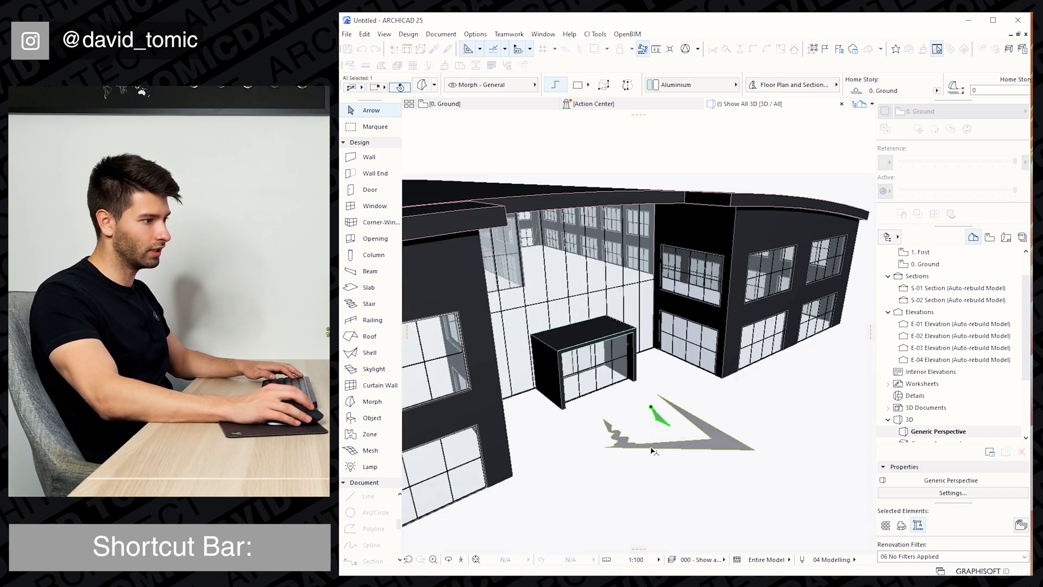
shift+click(718, 449)
key(ctrl+t)
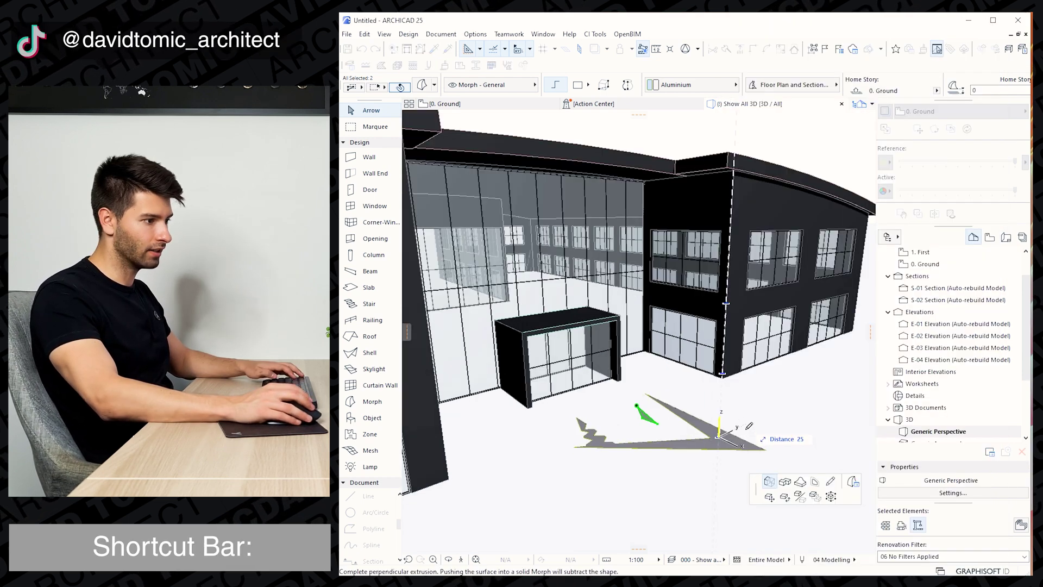
click(718, 434)
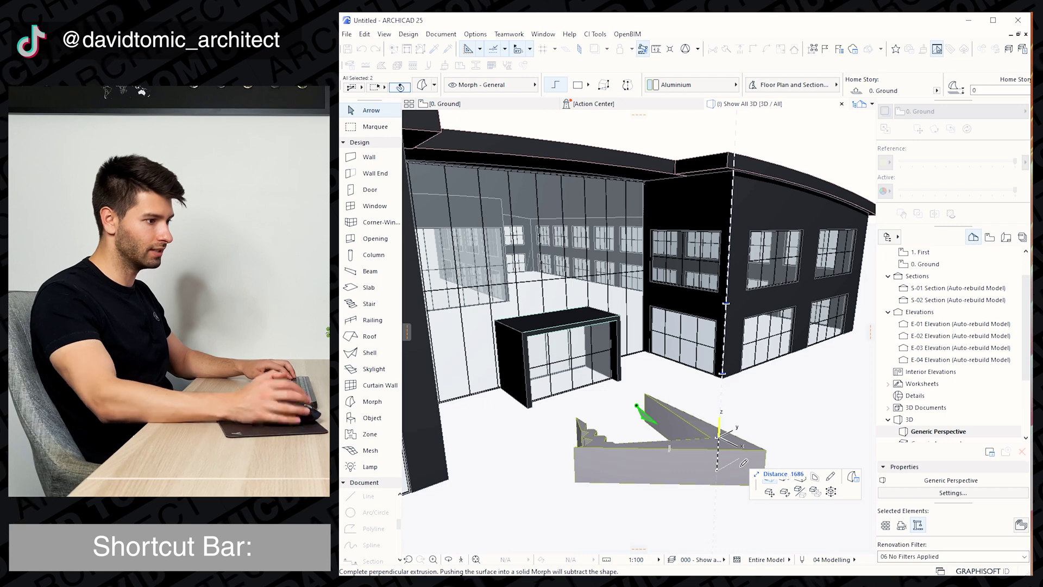
click(743, 462)
- Try to extrude the logo's eye piece by 1000 mm, and undo that extrusion
scroll(699, 431, up, 5)
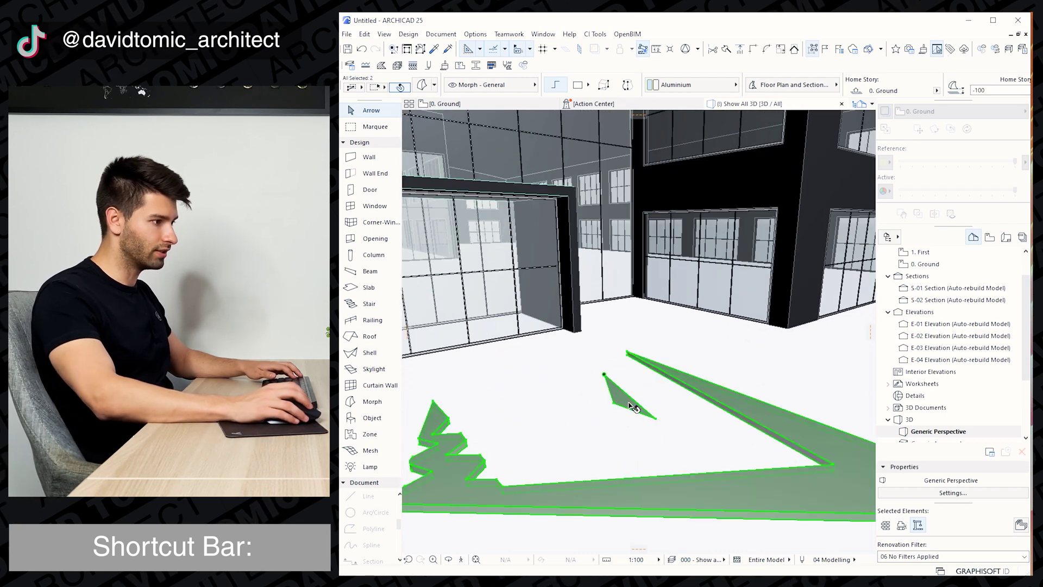
click(629, 421)
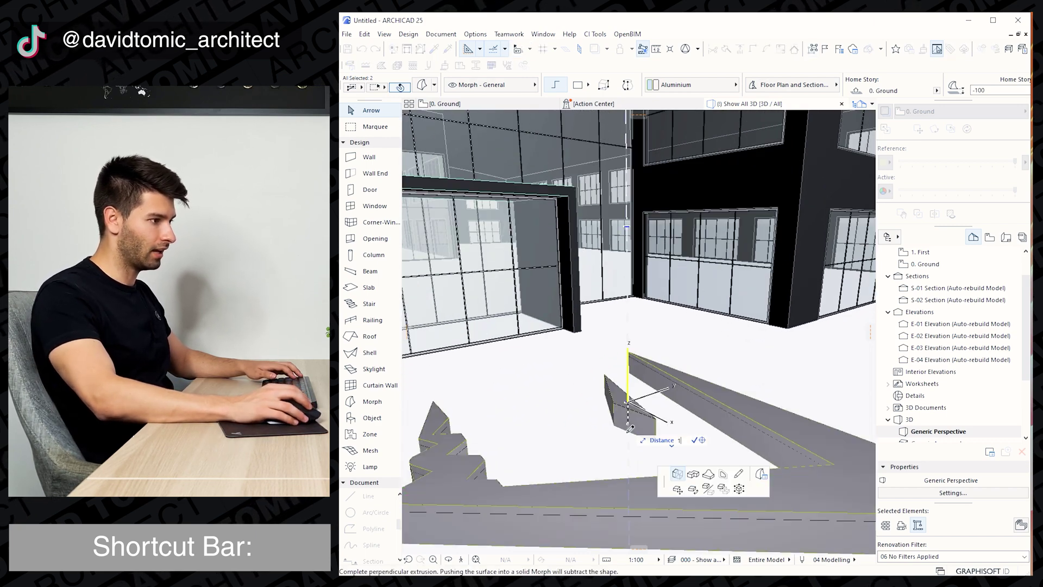
text(1000)
key(Return)
key(ctrl+z)
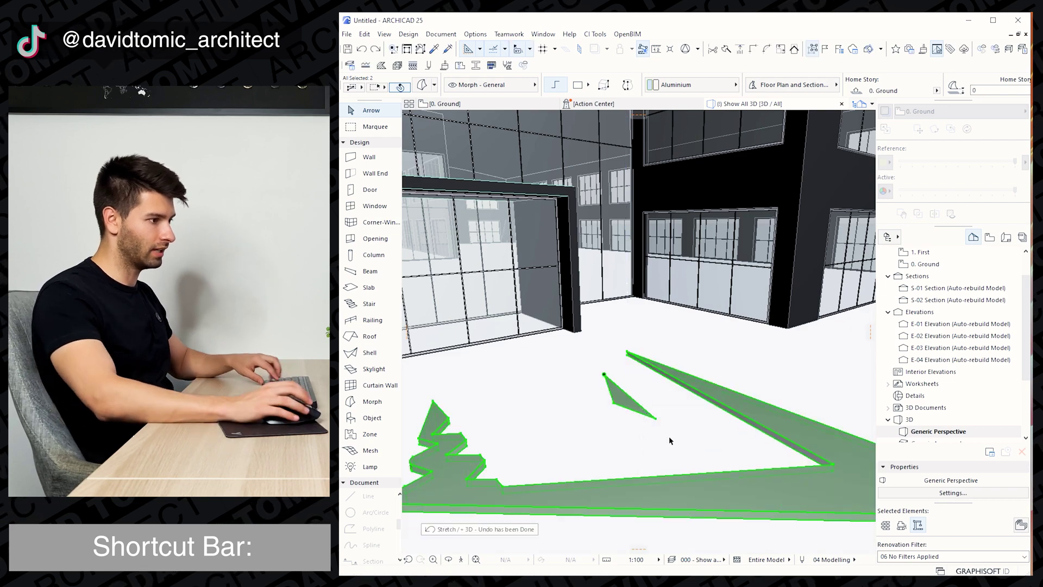
scroll(670, 440, down, 5)
middle_drag(643, 414, 708, 449)
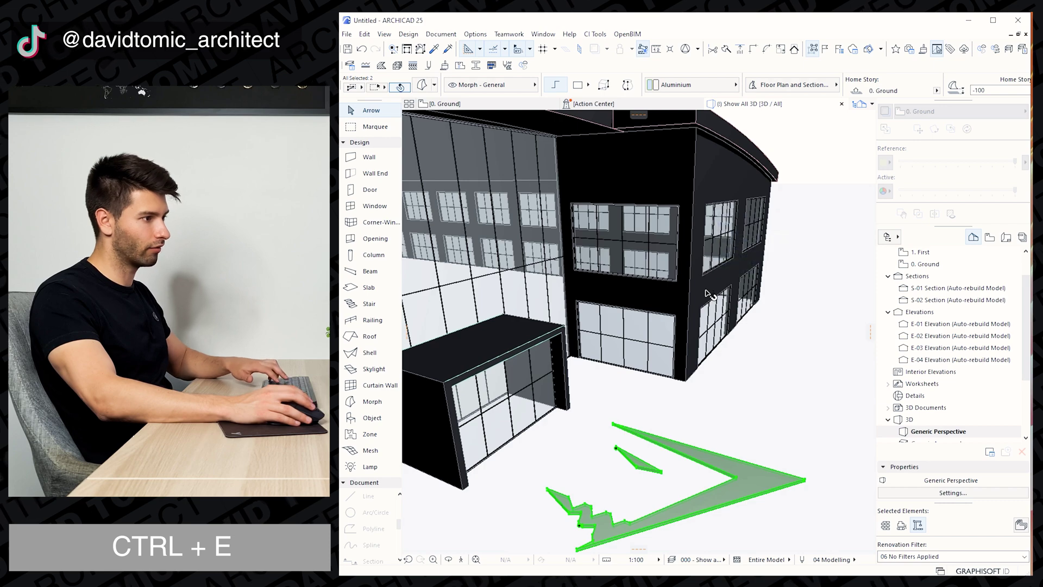
- Rotate both logo morphs from lying flat to standing upright, facing outward at the entrance canopy
drag(707, 293, 643, 338)
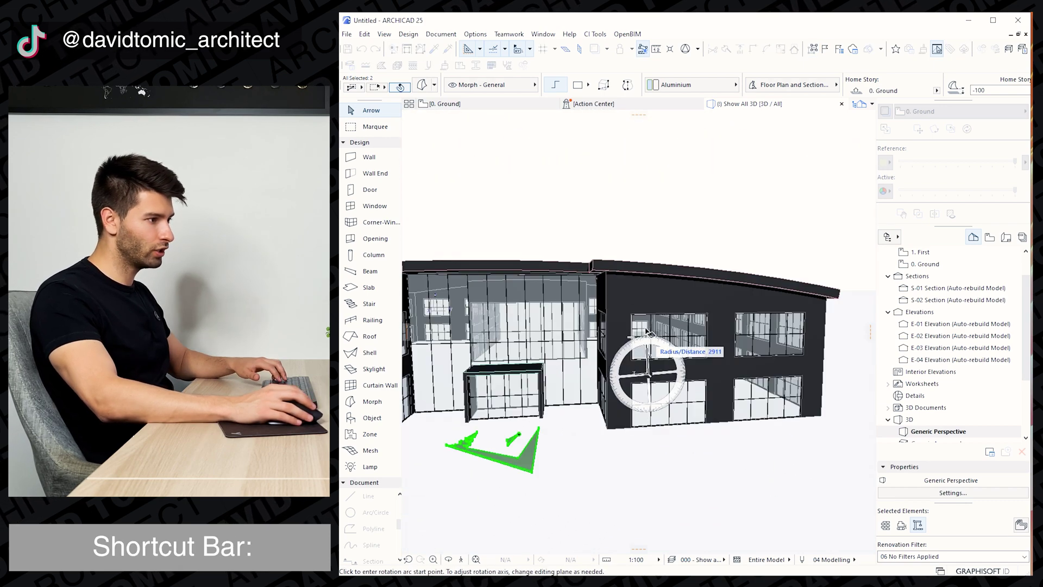
click(647, 374)
click(646, 307)
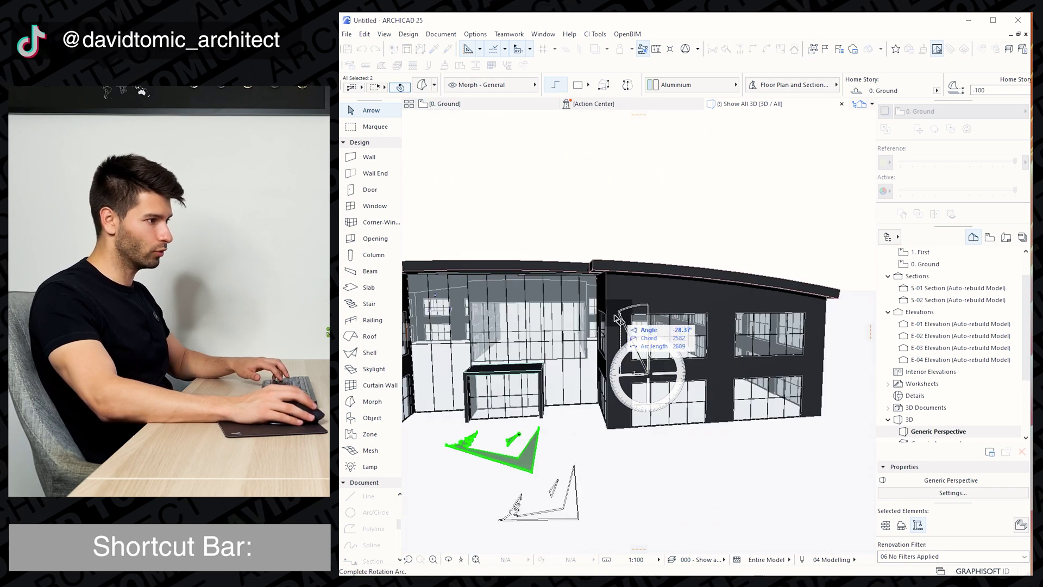
click(561, 379)
key(ctrl+e)
shift+middle_drag(505, 384, 493, 404)
click(467, 409)
click(500, 400)
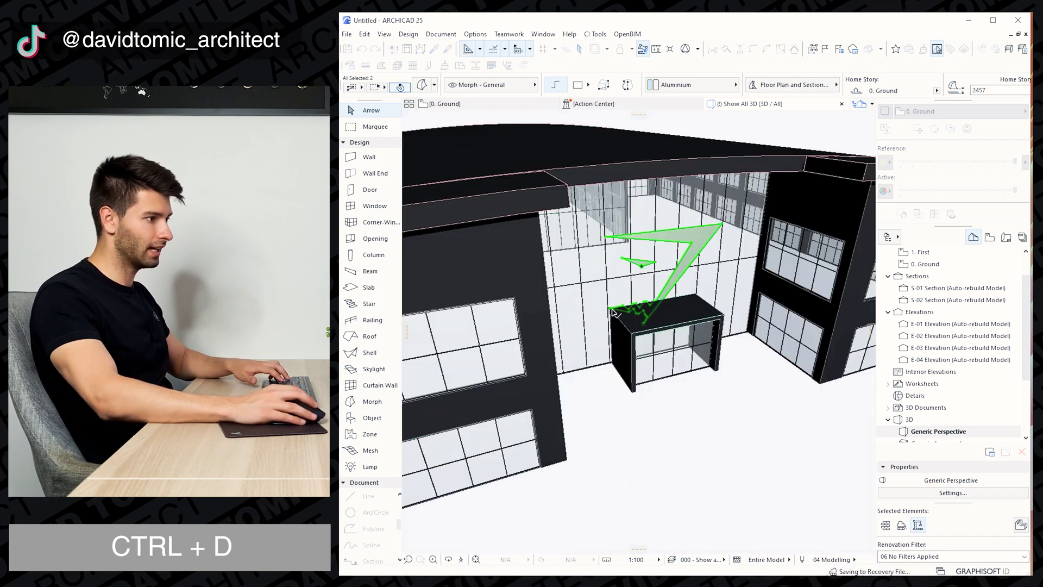
- Raise both logo morphs vertically so the whole shark head sits above the entrance canopy
scroll(613, 311, up, 2)
shift+middle_drag(612, 310, 603, 319)
key(ctrl+d)
click(605, 307)
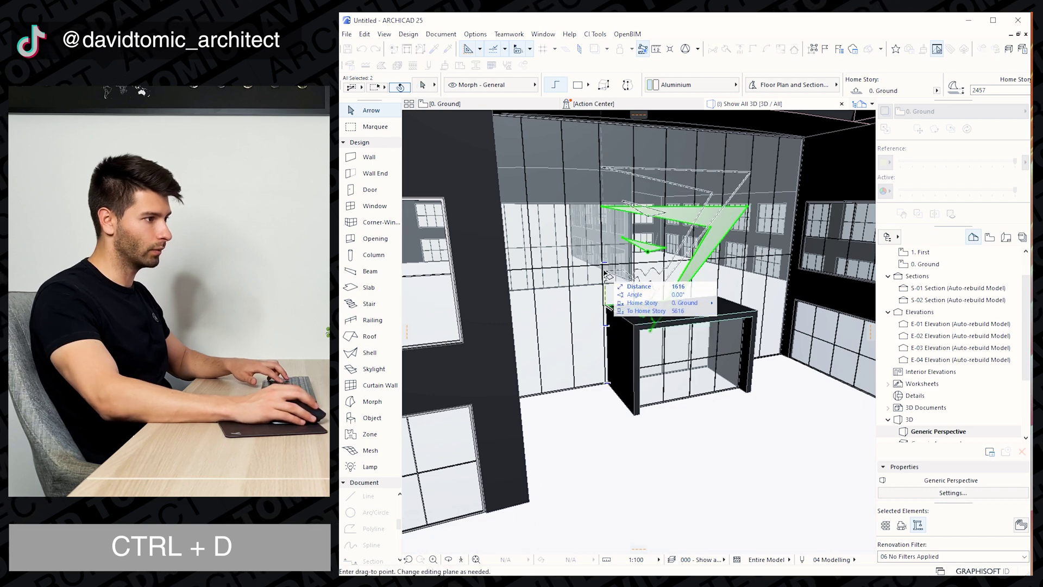
click(605, 256)
shift+middle_drag(607, 269, 595, 255)
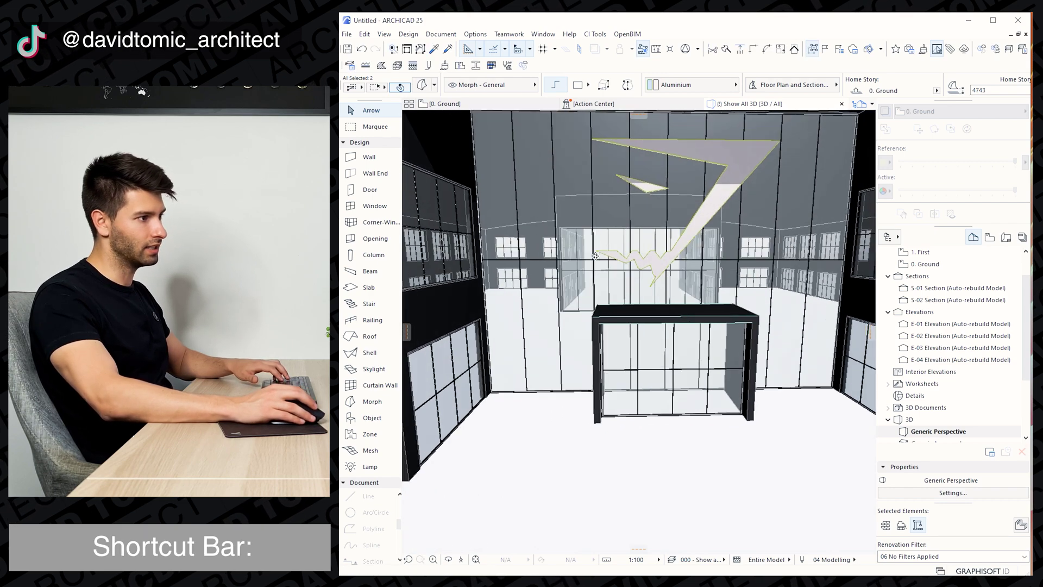
- Resize both logo morphs graphically to about half their width, using the main shape's upper-left tip as the resizing centre
scroll(679, 265, up, 1)
middle_drag(678, 265, 650, 283)
key(ctrl+k)
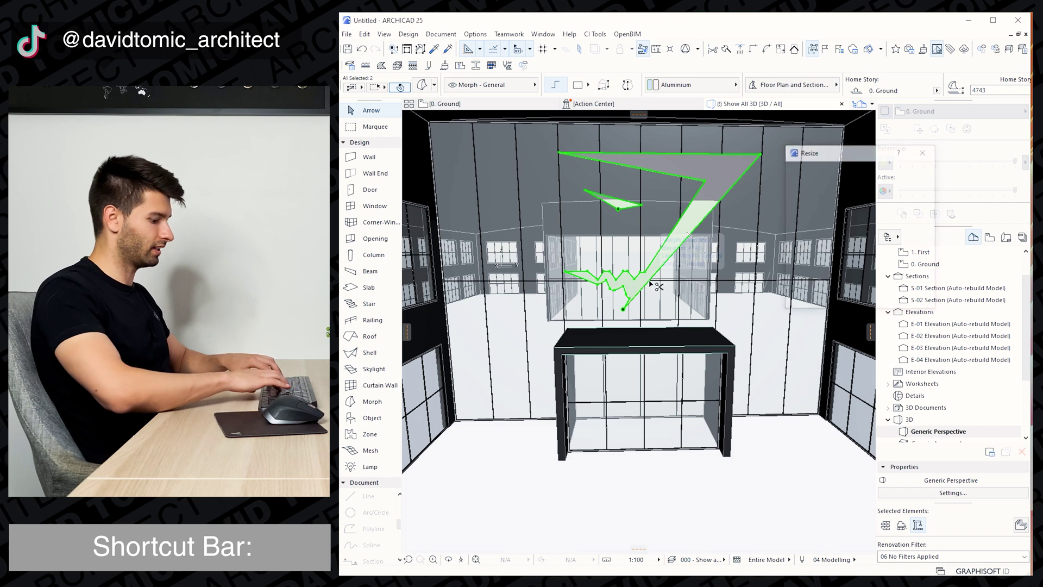
click(559, 151)
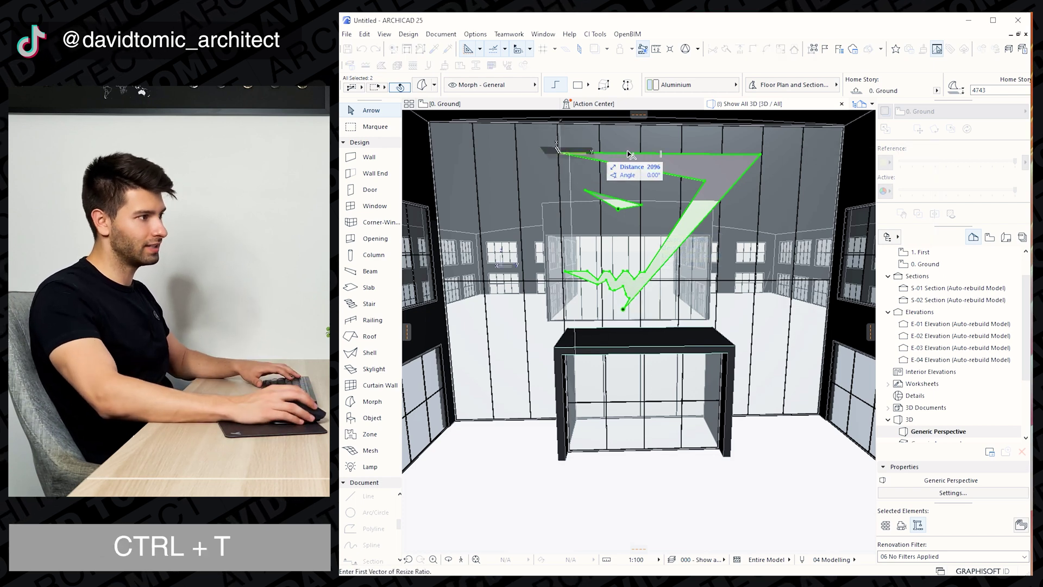
click(761, 156)
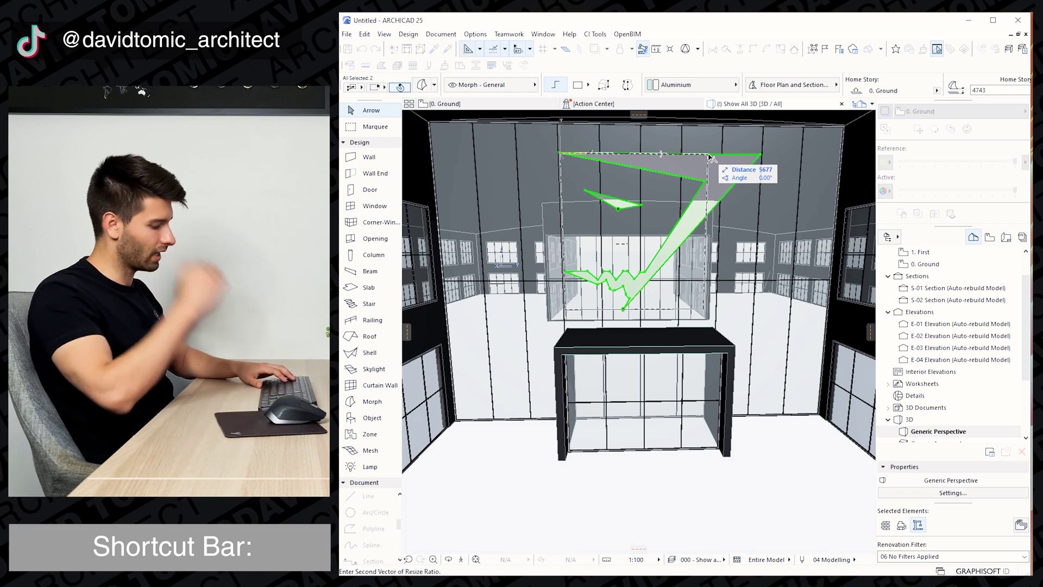
click(664, 156)
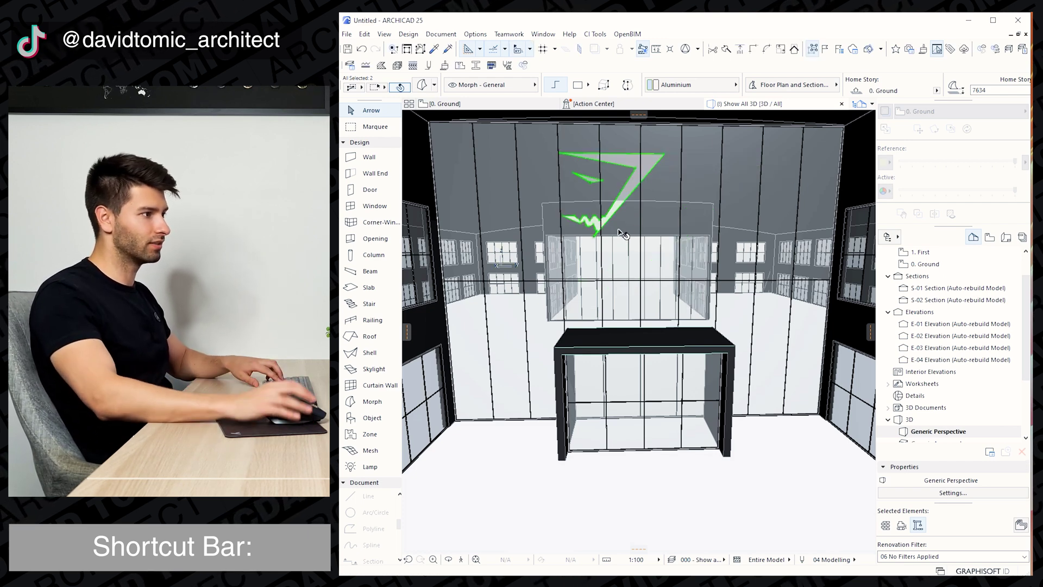
- Move the resized logo morphs down to the middle above the canopy, and compare their placement with the entrance reference photo in the browser
key(ctrl+d)
click(595, 234)
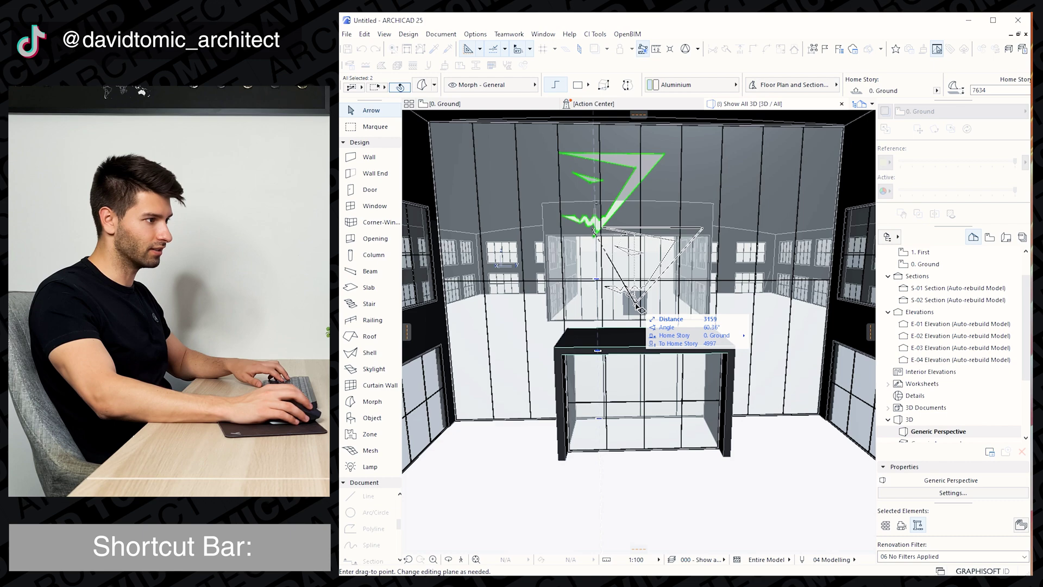
click(639, 308)
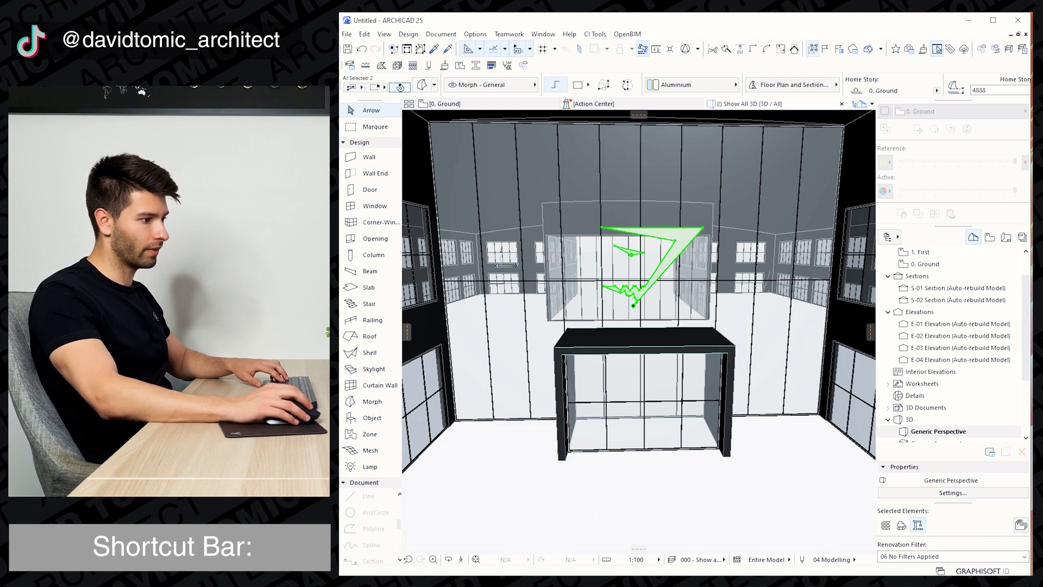
key(alt+Tab)
click(553, 25)
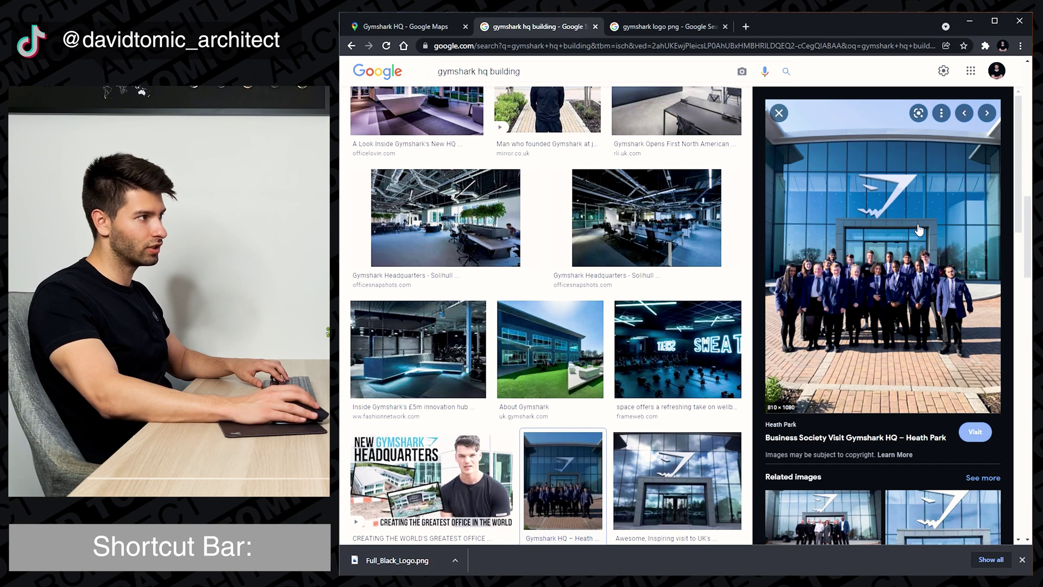
key(alt+Tab)
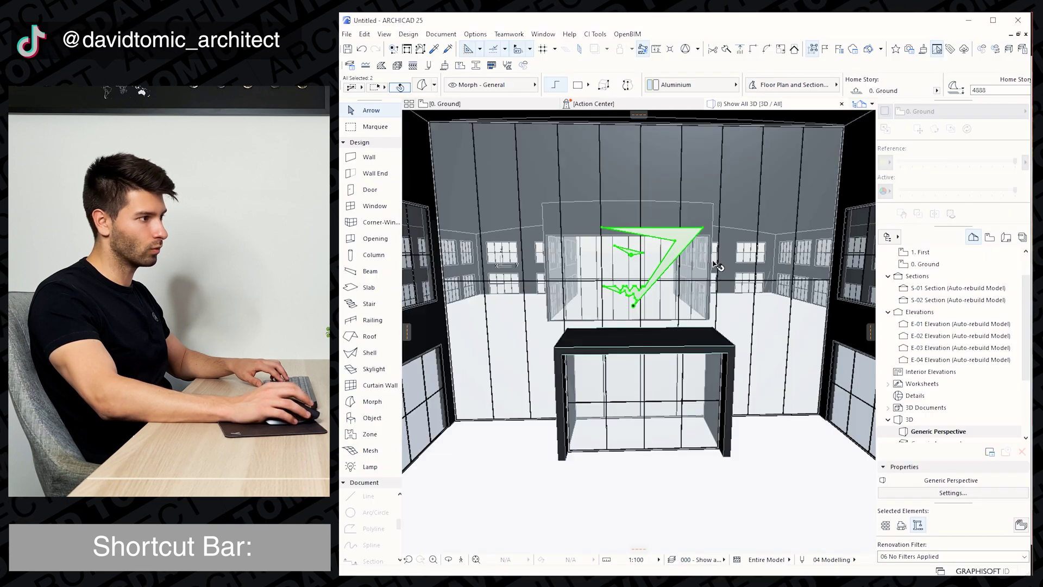
- Override the surface of both logo morphs with the white titanium paint and set their cover fill foreground pen to black
key(ctrl+t)
click(750, 292)
click(788, 295)
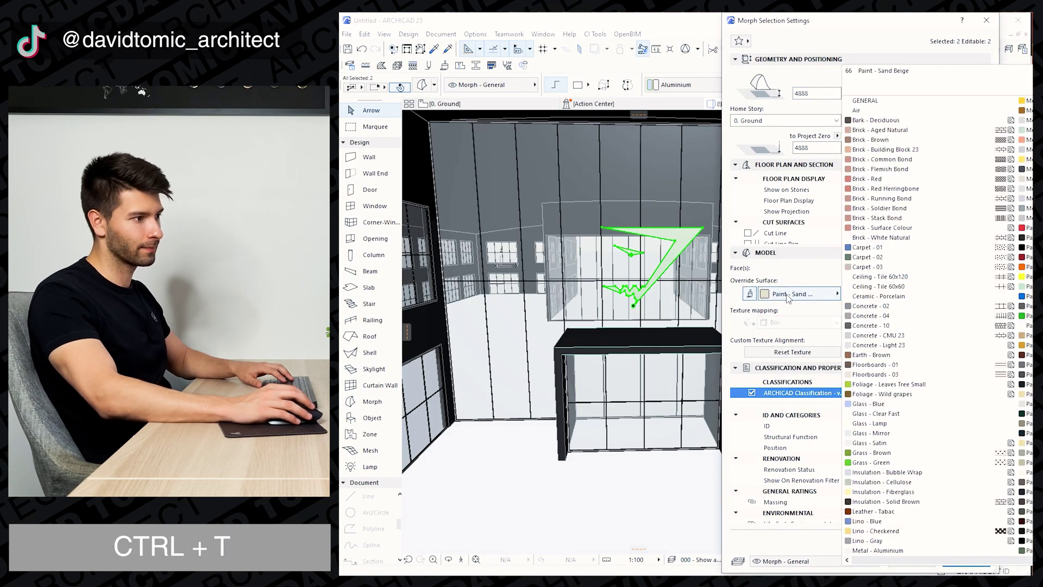
click(1024, 473)
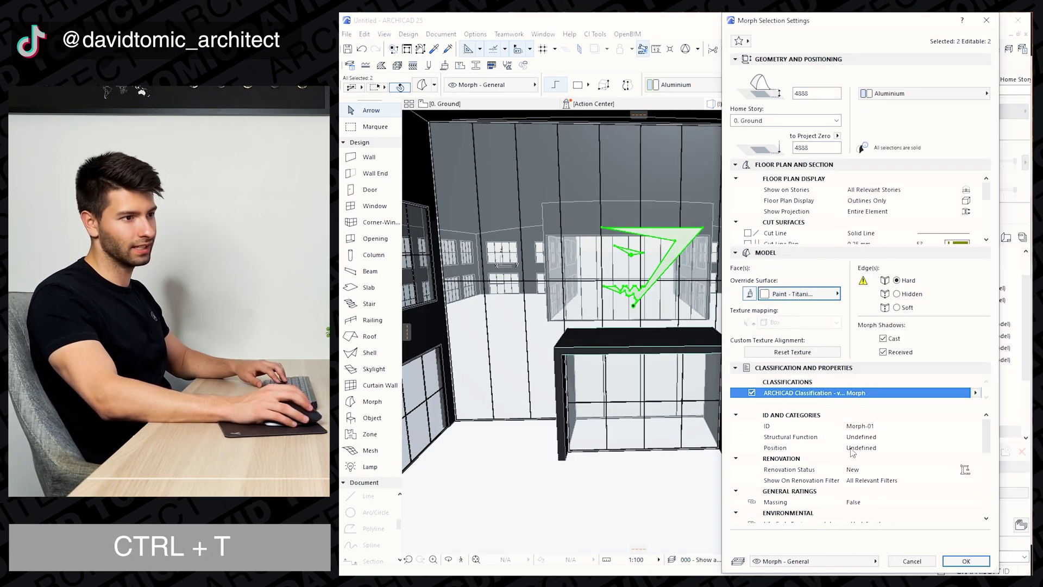
scroll(959, 217, down, 5)
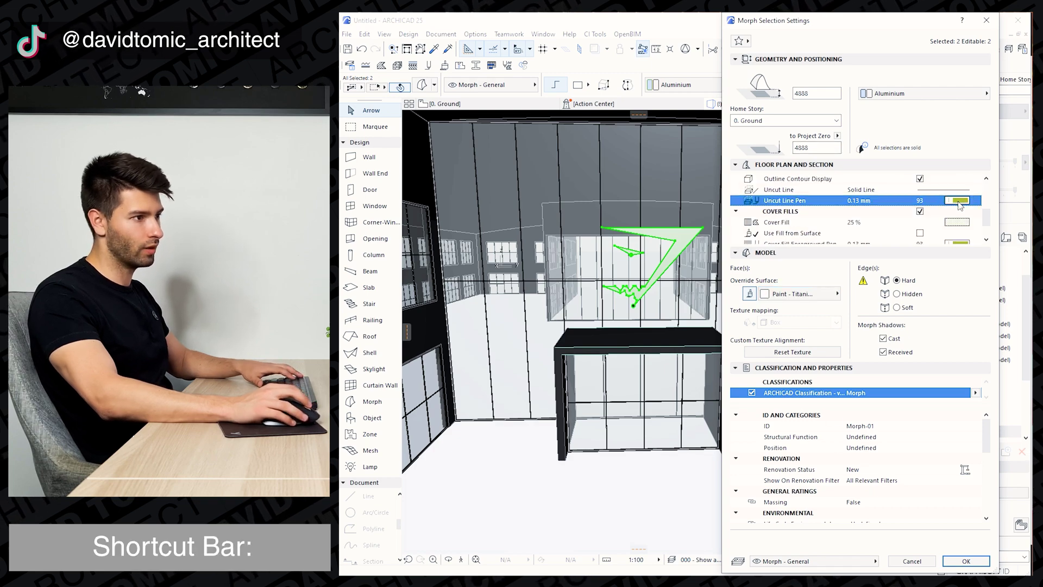
click(965, 214)
click(983, 201)
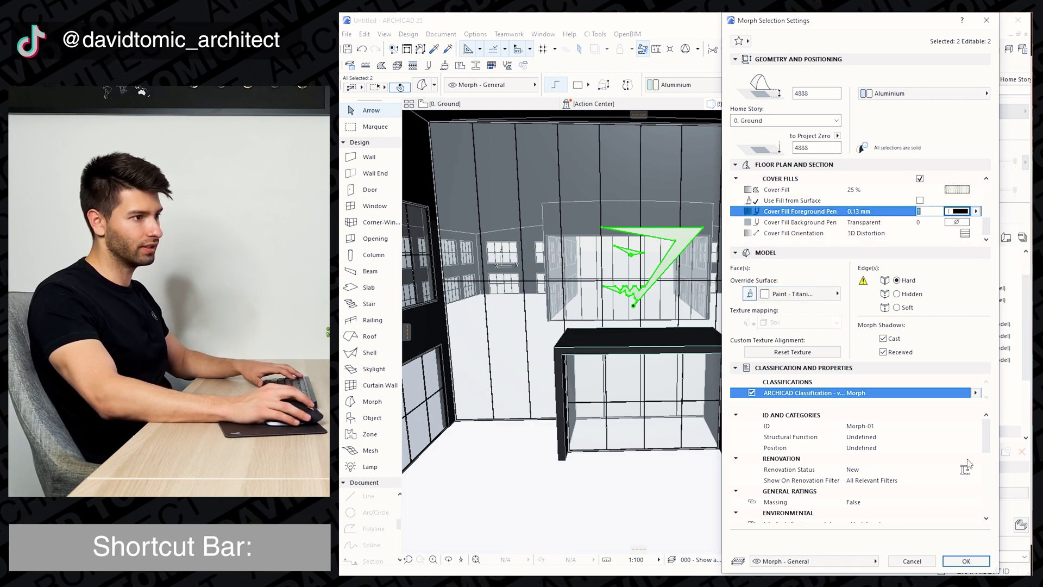
click(966, 562)
scroll(644, 283, down, 8)
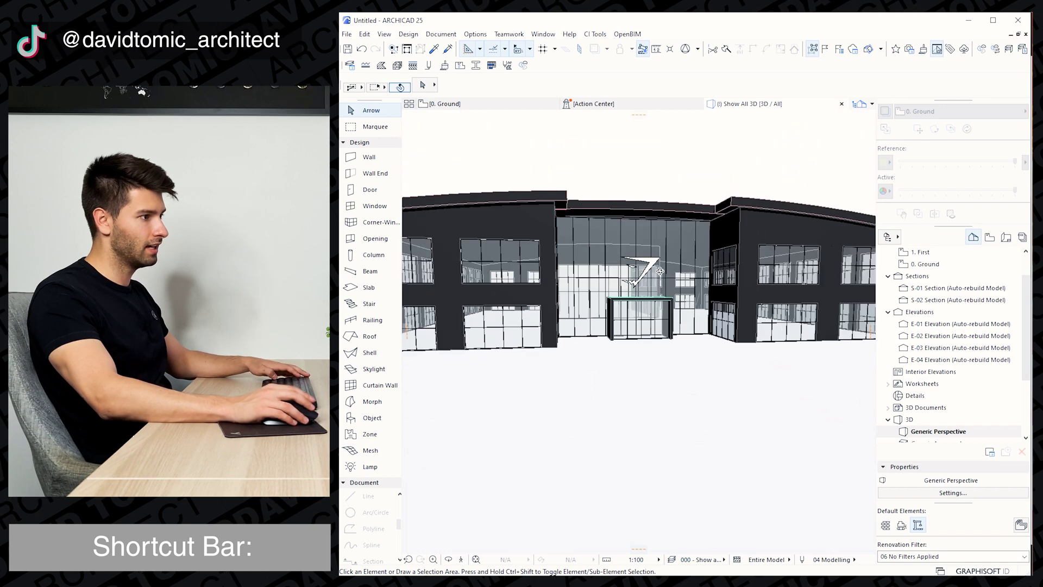
shift+middle_drag(646, 284, 717, 298)
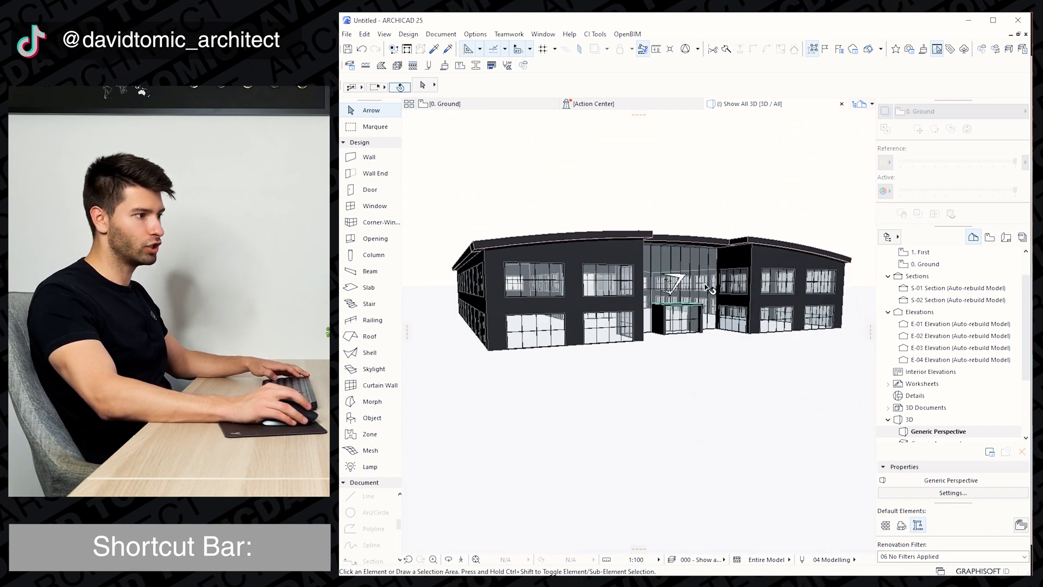